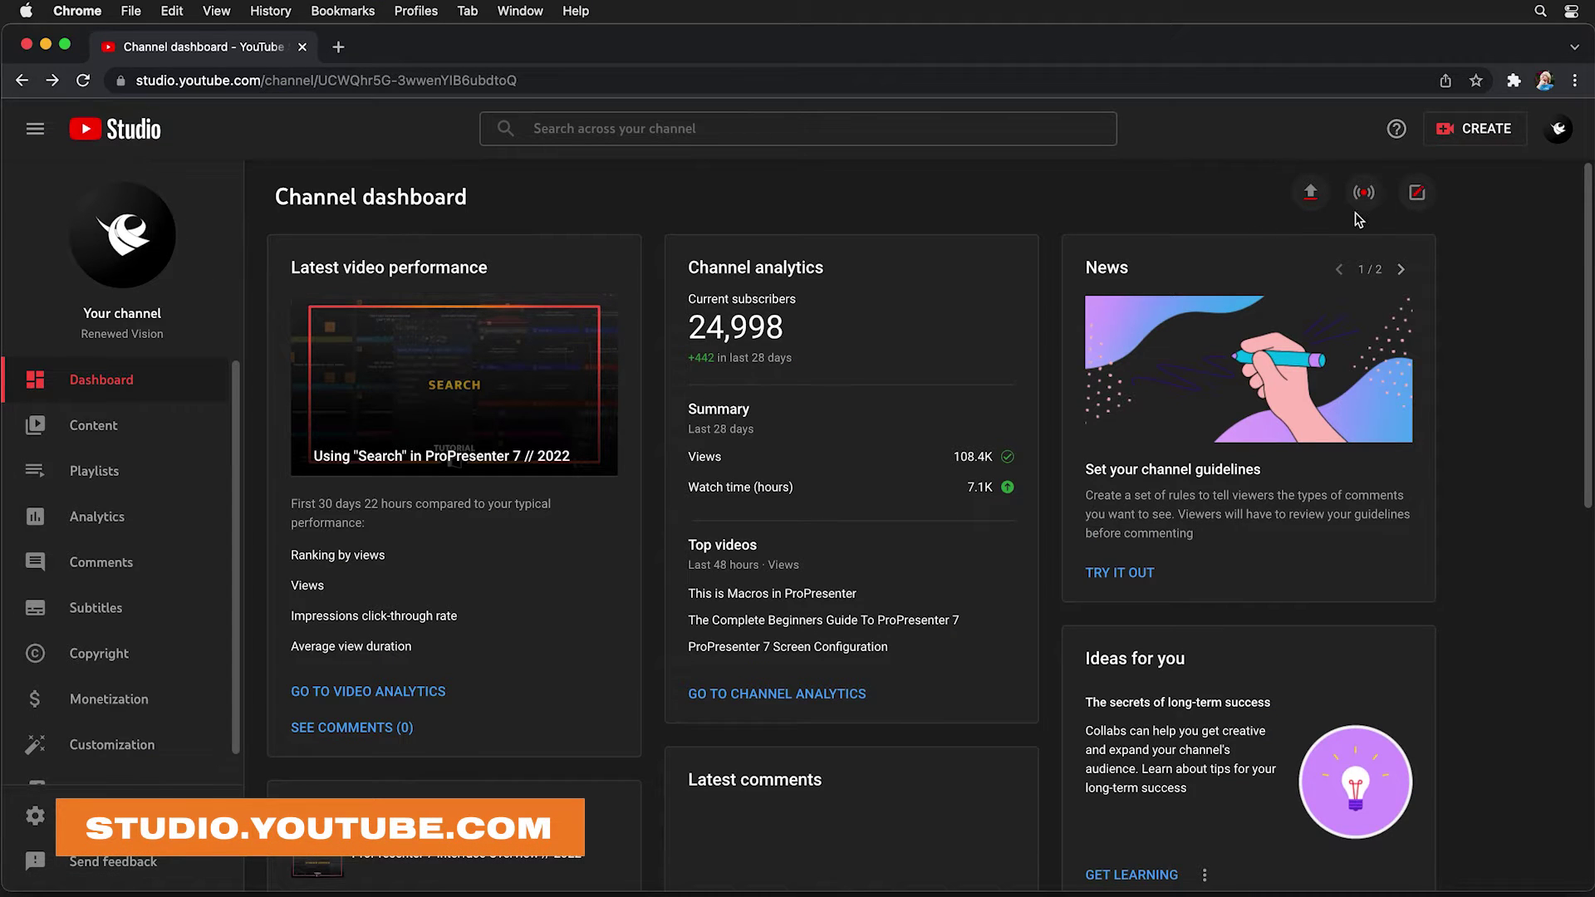
# - Start a 'Right now' live stream from streaming software, marked 'No, it's not made for kids'
pyautogui.click(1559, 130)
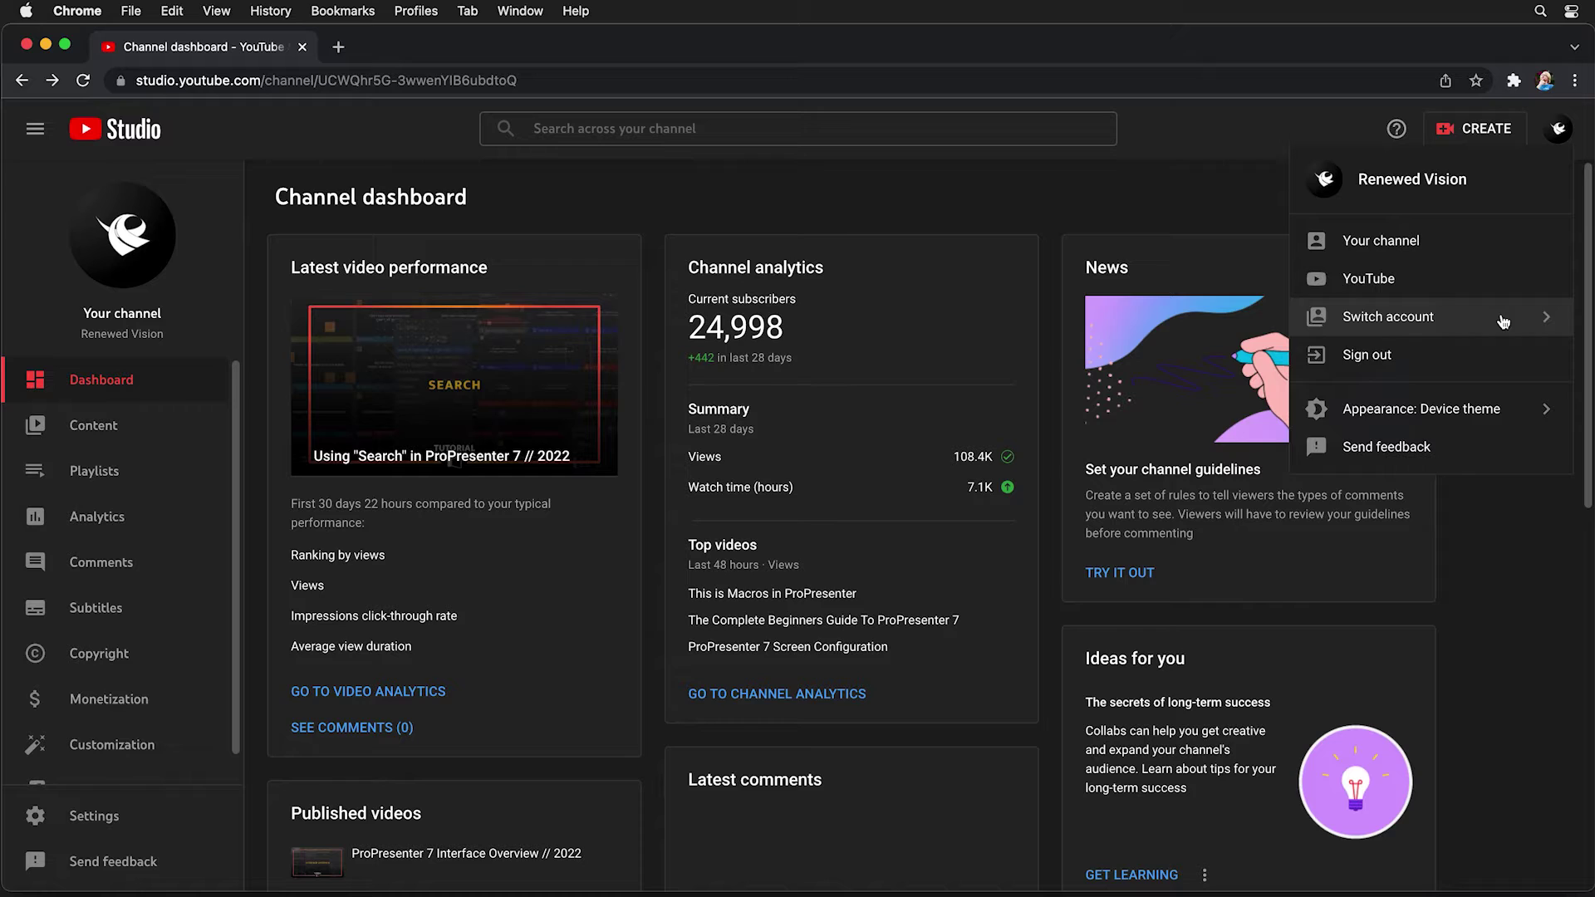
pyautogui.click(1502, 525)
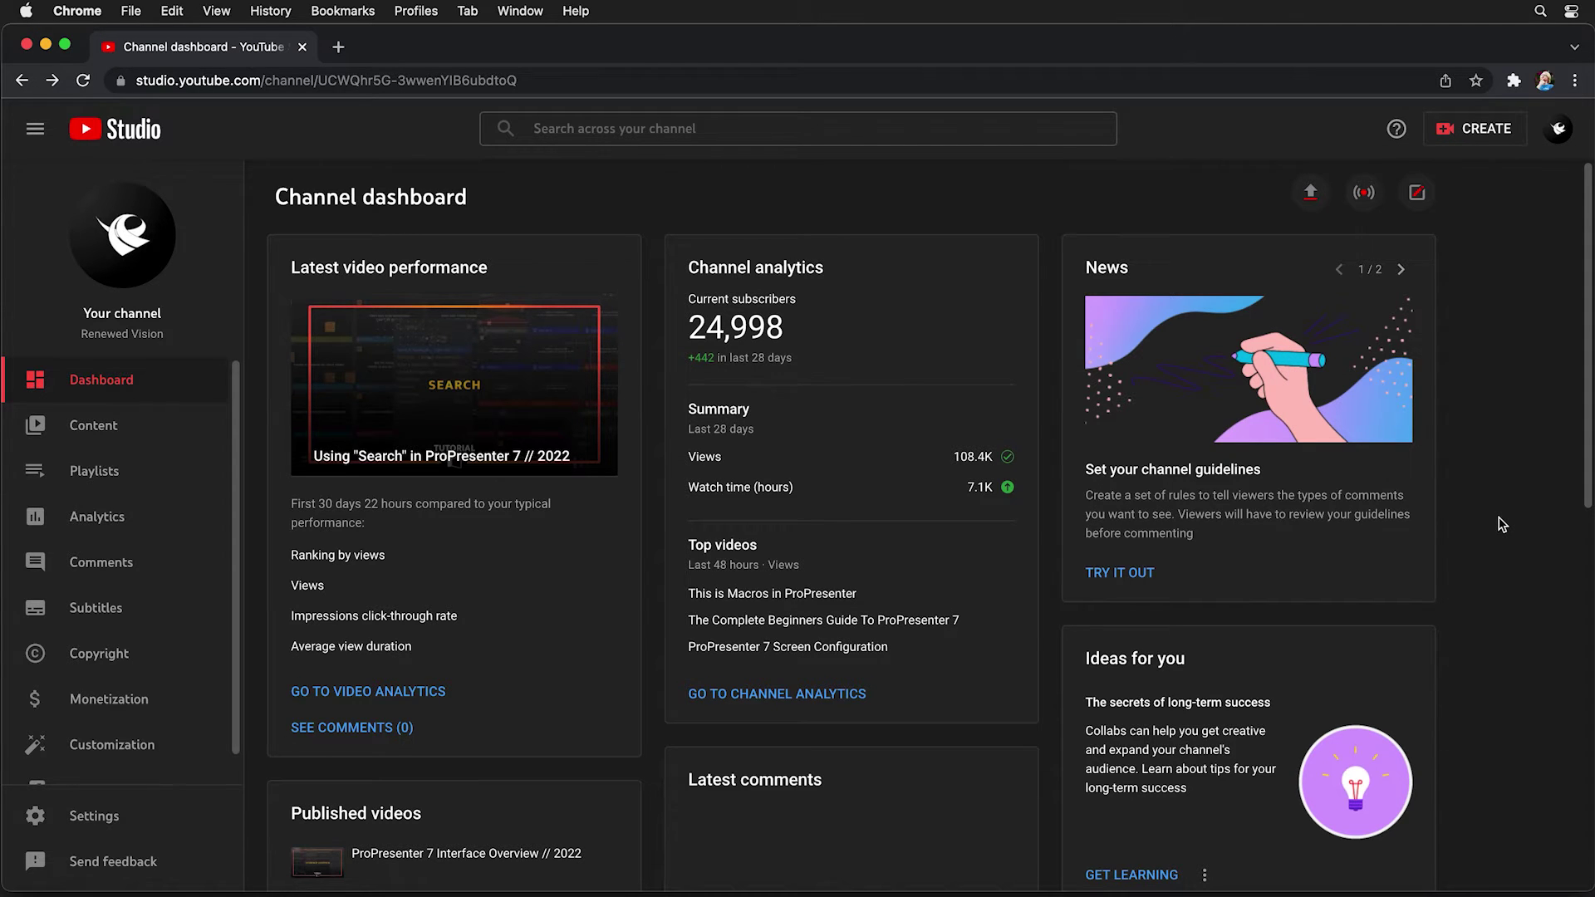
pyautogui.click(1469, 133)
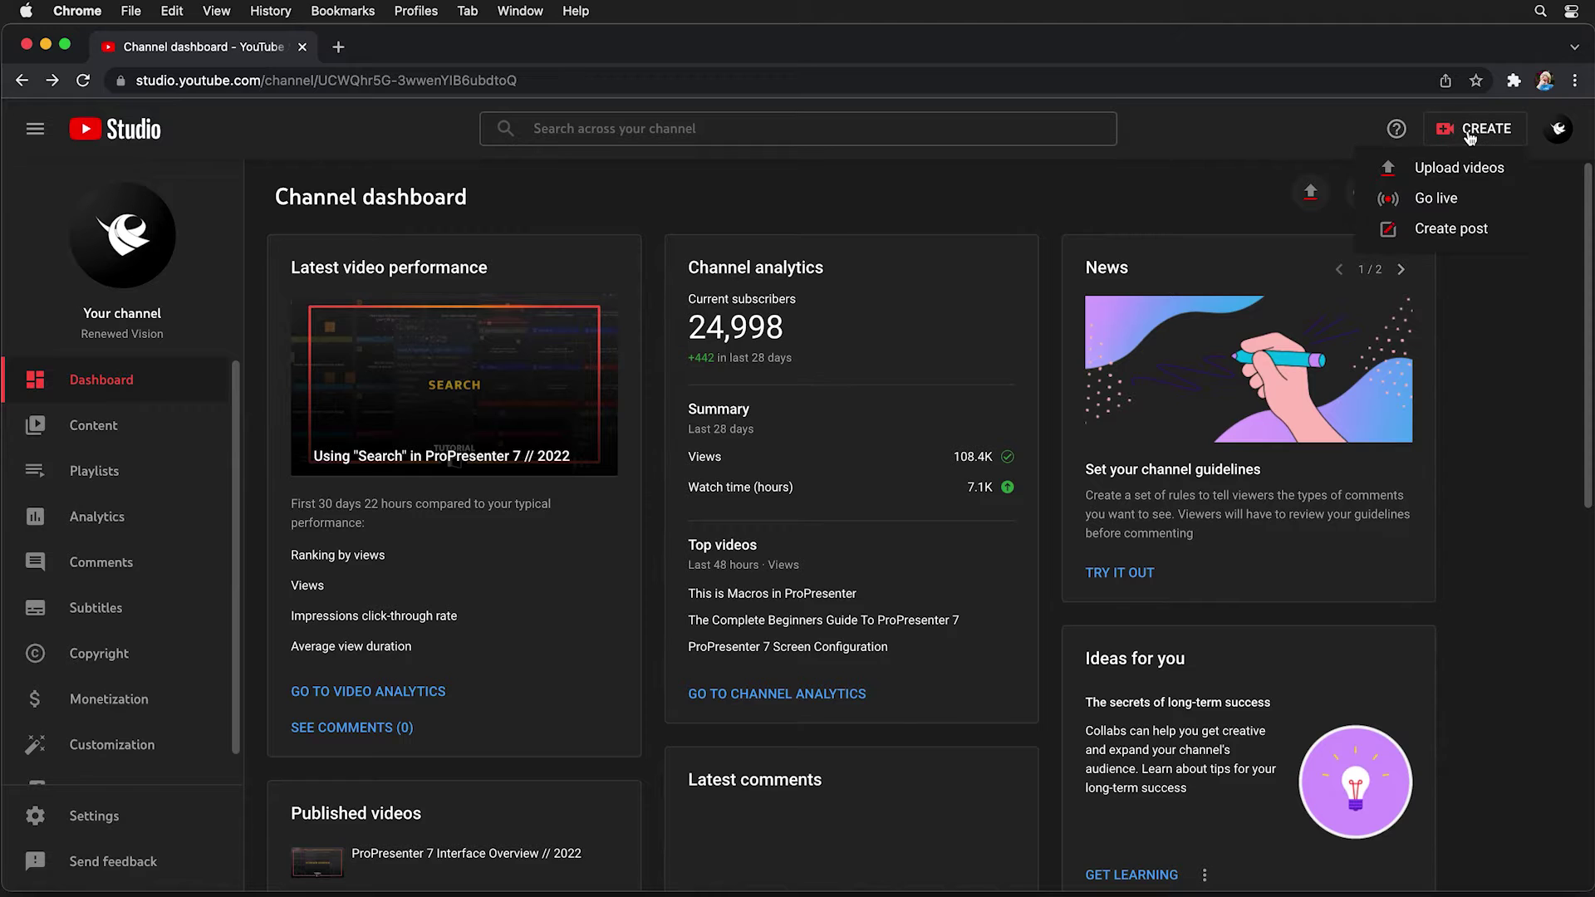
pyautogui.click(1440, 199)
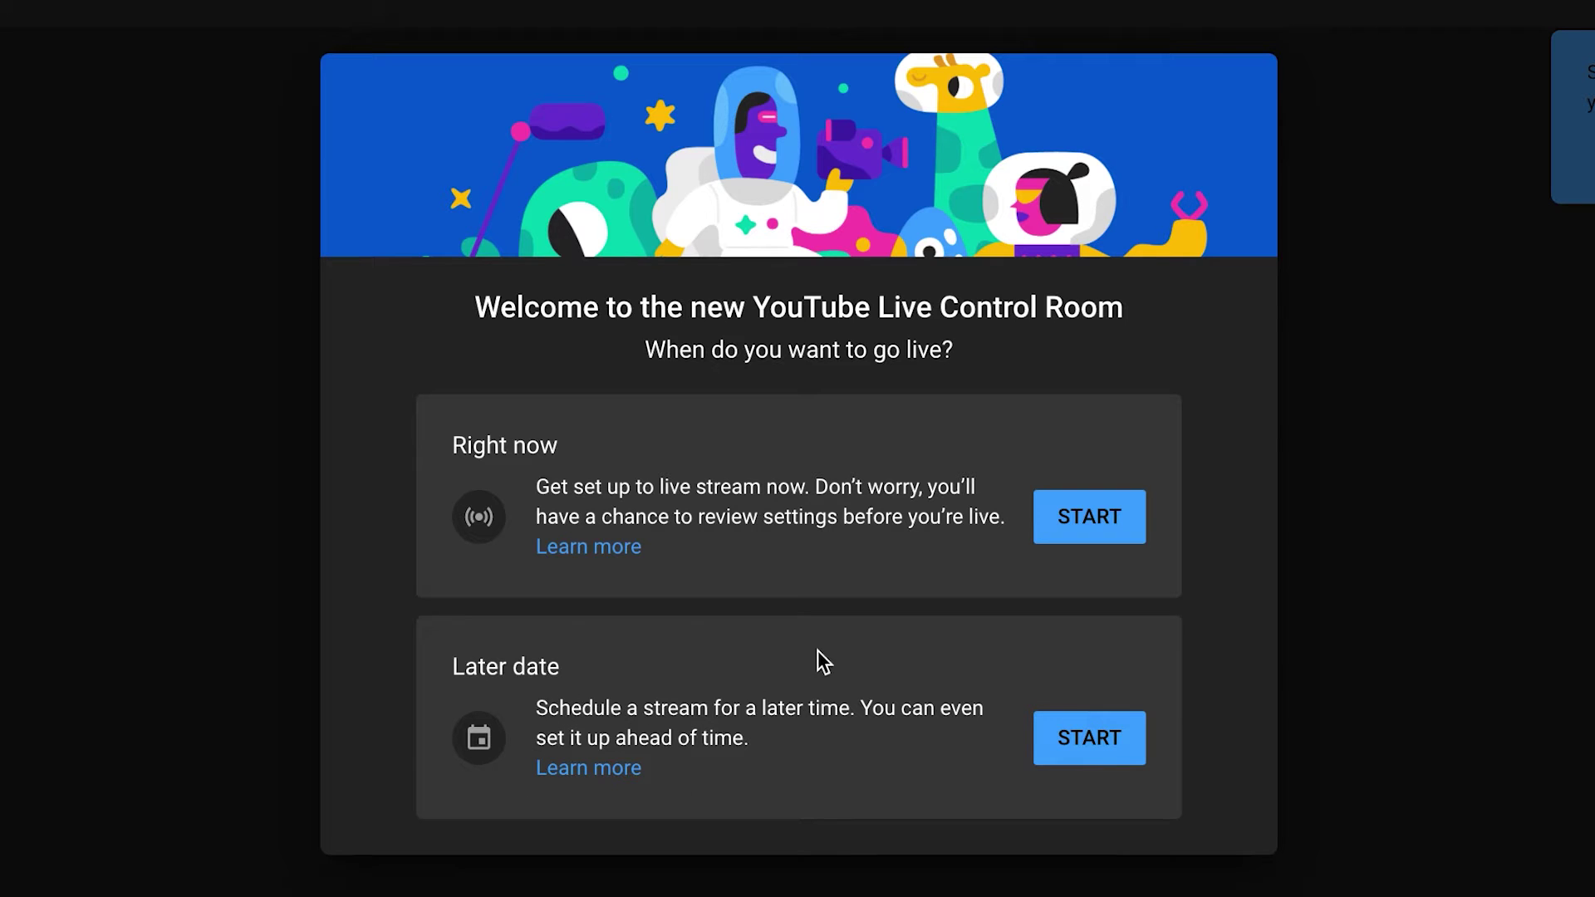
pyautogui.click(1102, 527)
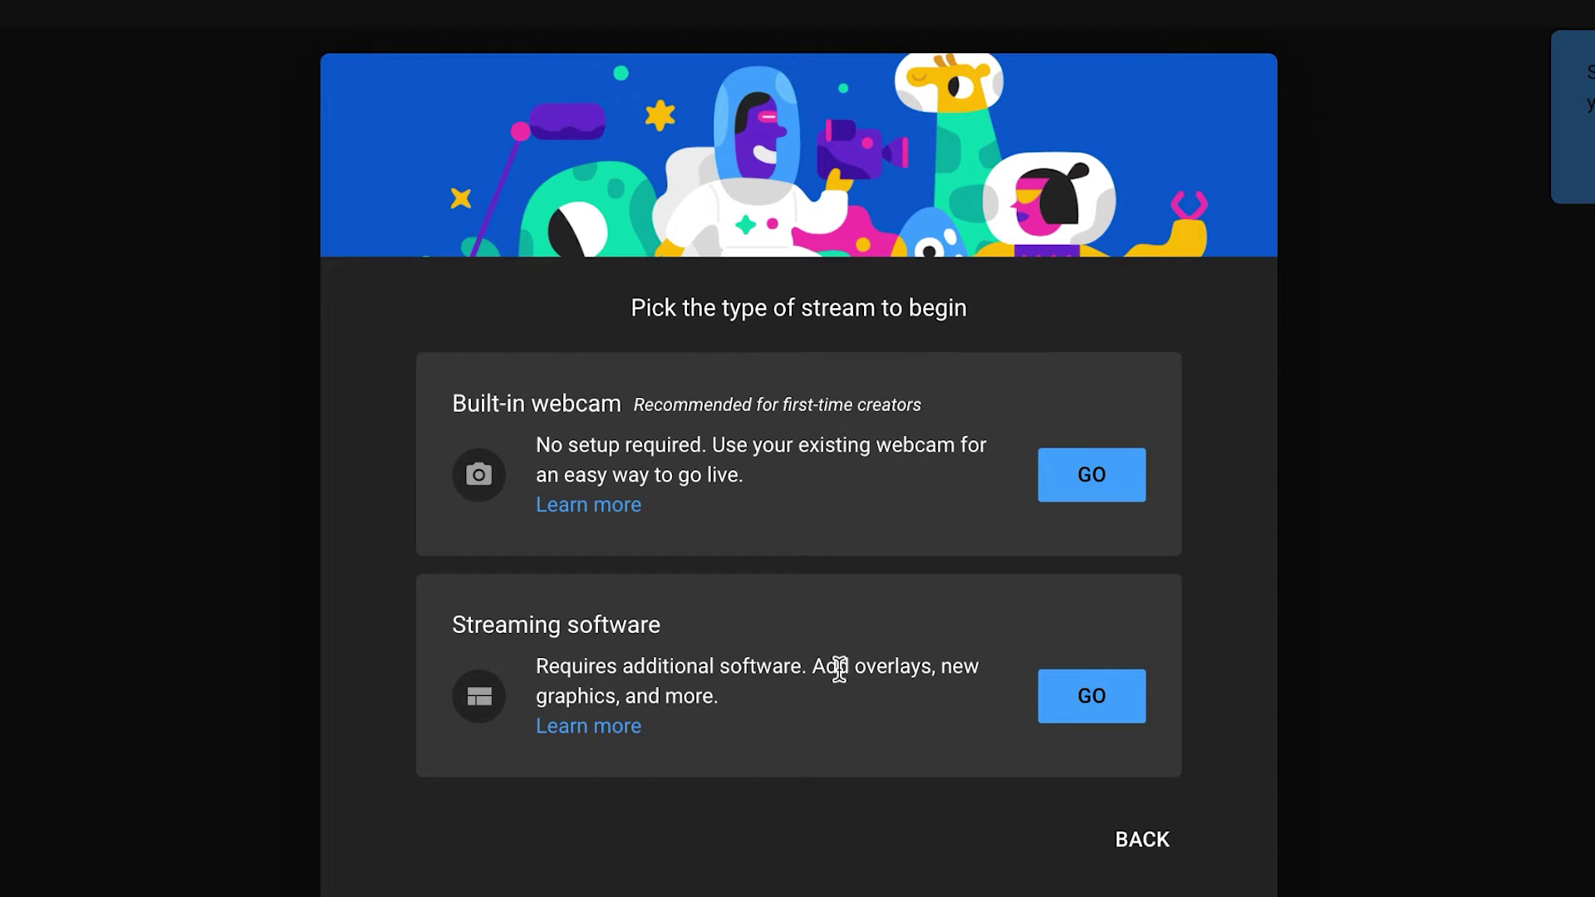
pyautogui.click(1094, 702)
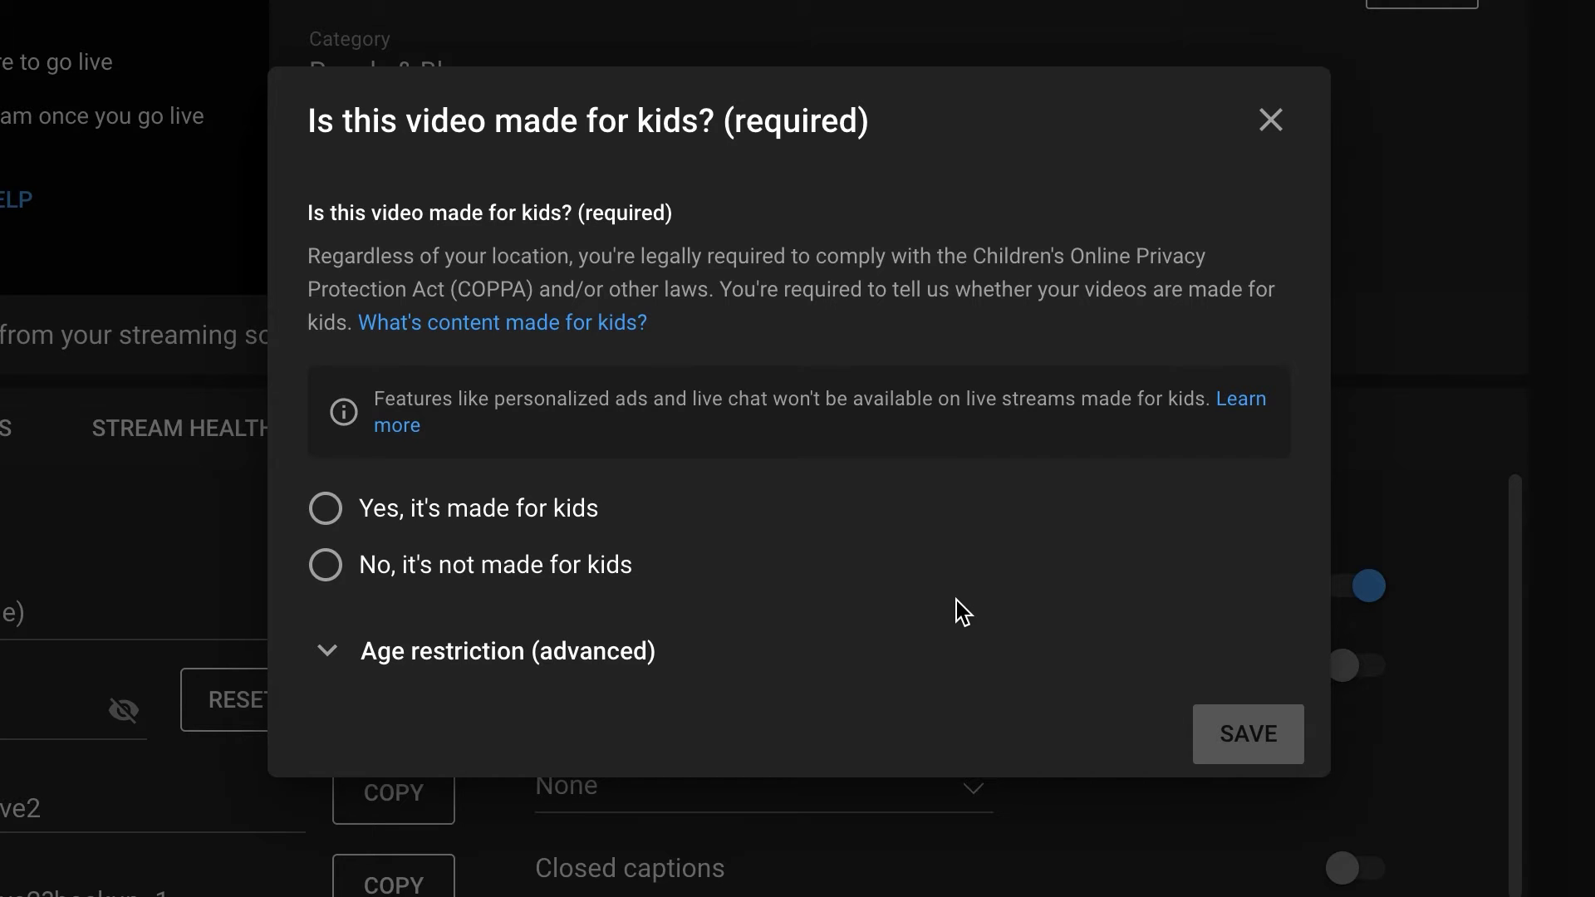
pyautogui.click(397, 573)
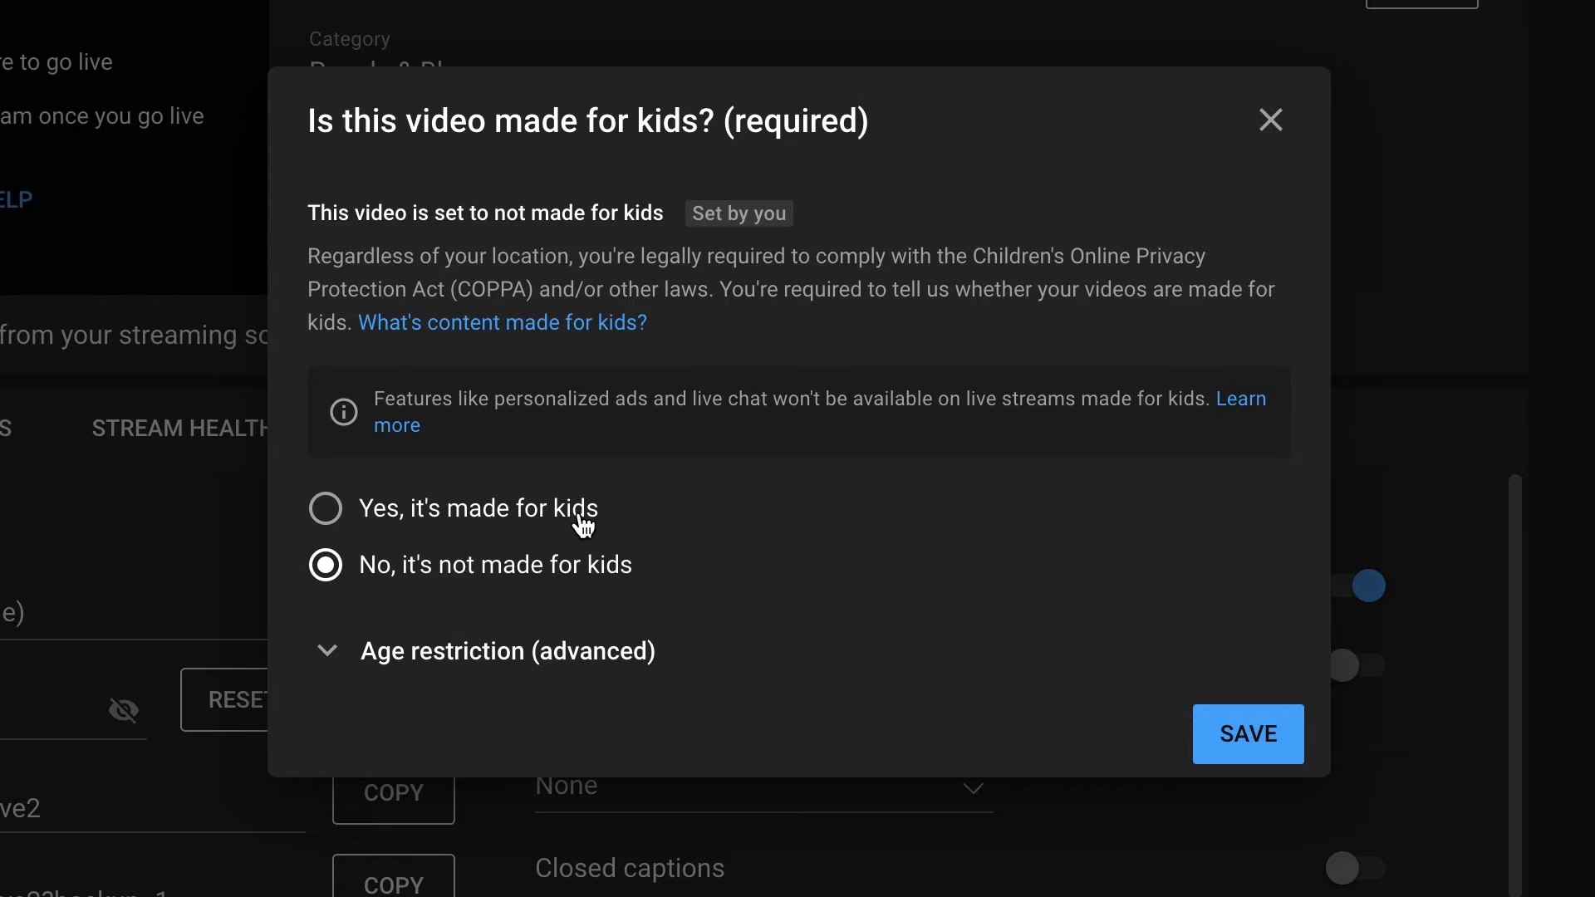
pyautogui.click(1255, 758)
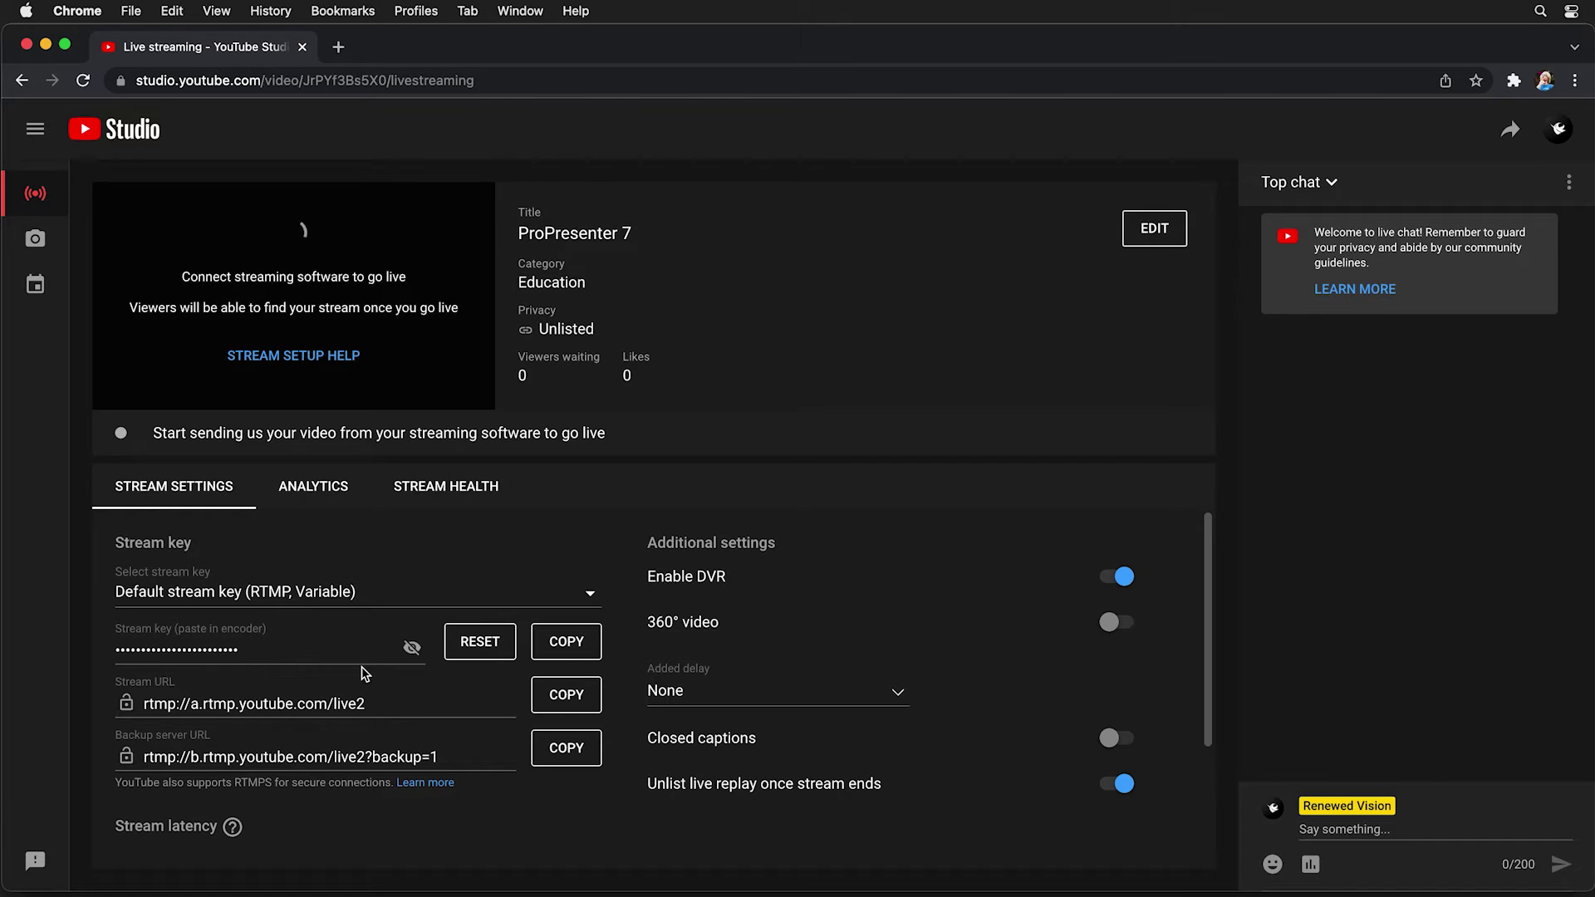
# - Copy the ProPresenter 7 stream key and switch to ProPresenter
pyautogui.click(574, 650)
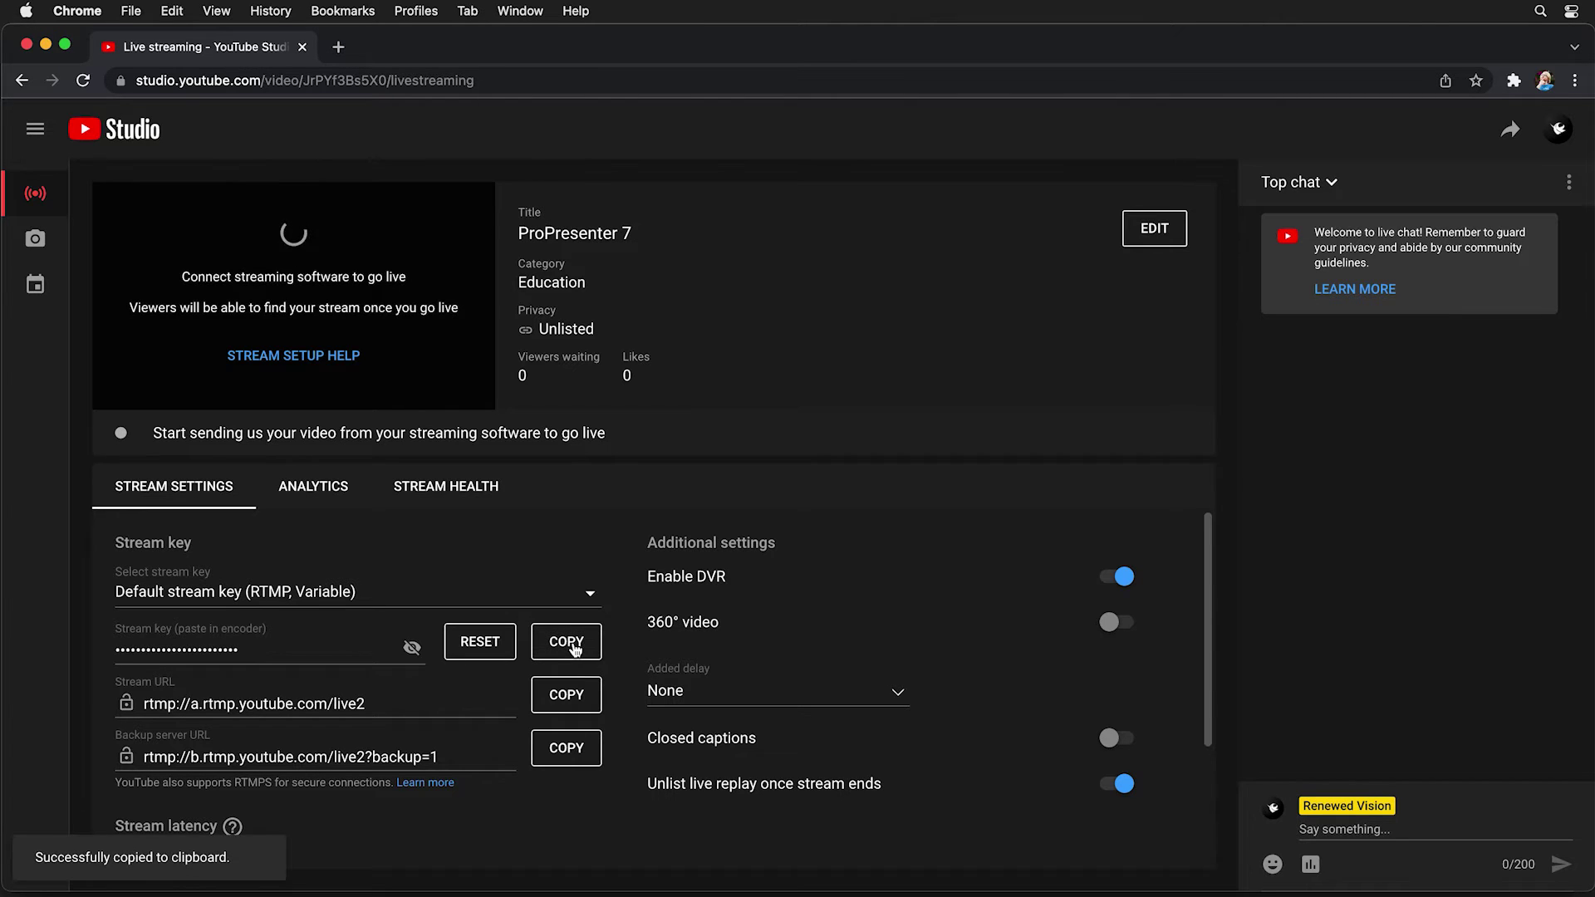
pyautogui.press('super+Tab')
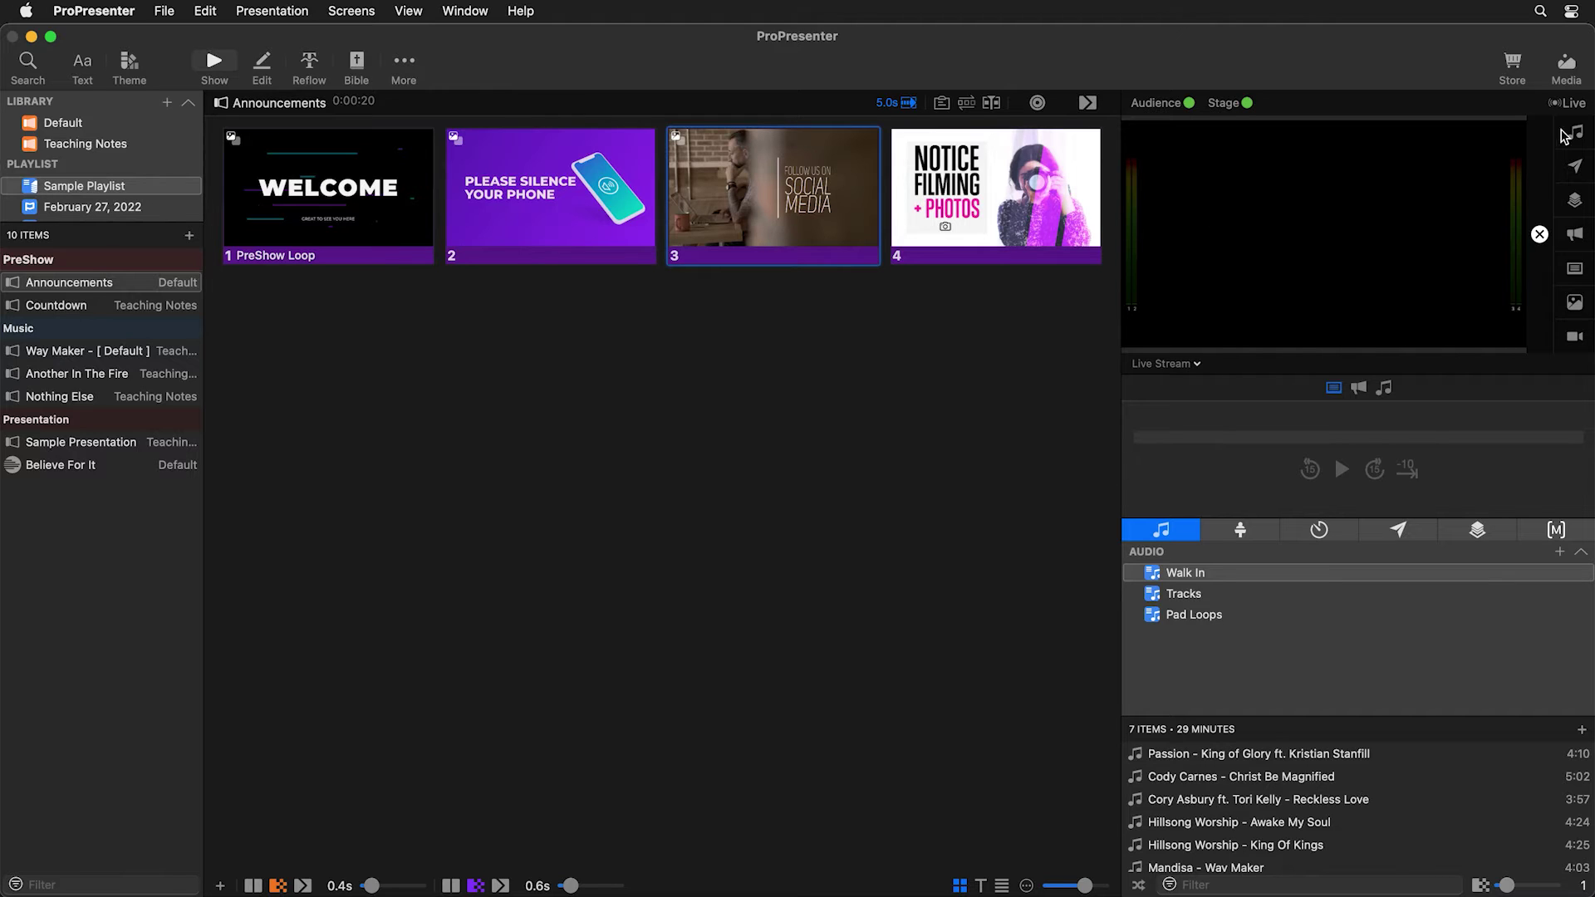
# - In Capture Settings, keep Live Stream source and RTMP destination, and paste the stream key
pyautogui.click(1573, 106)
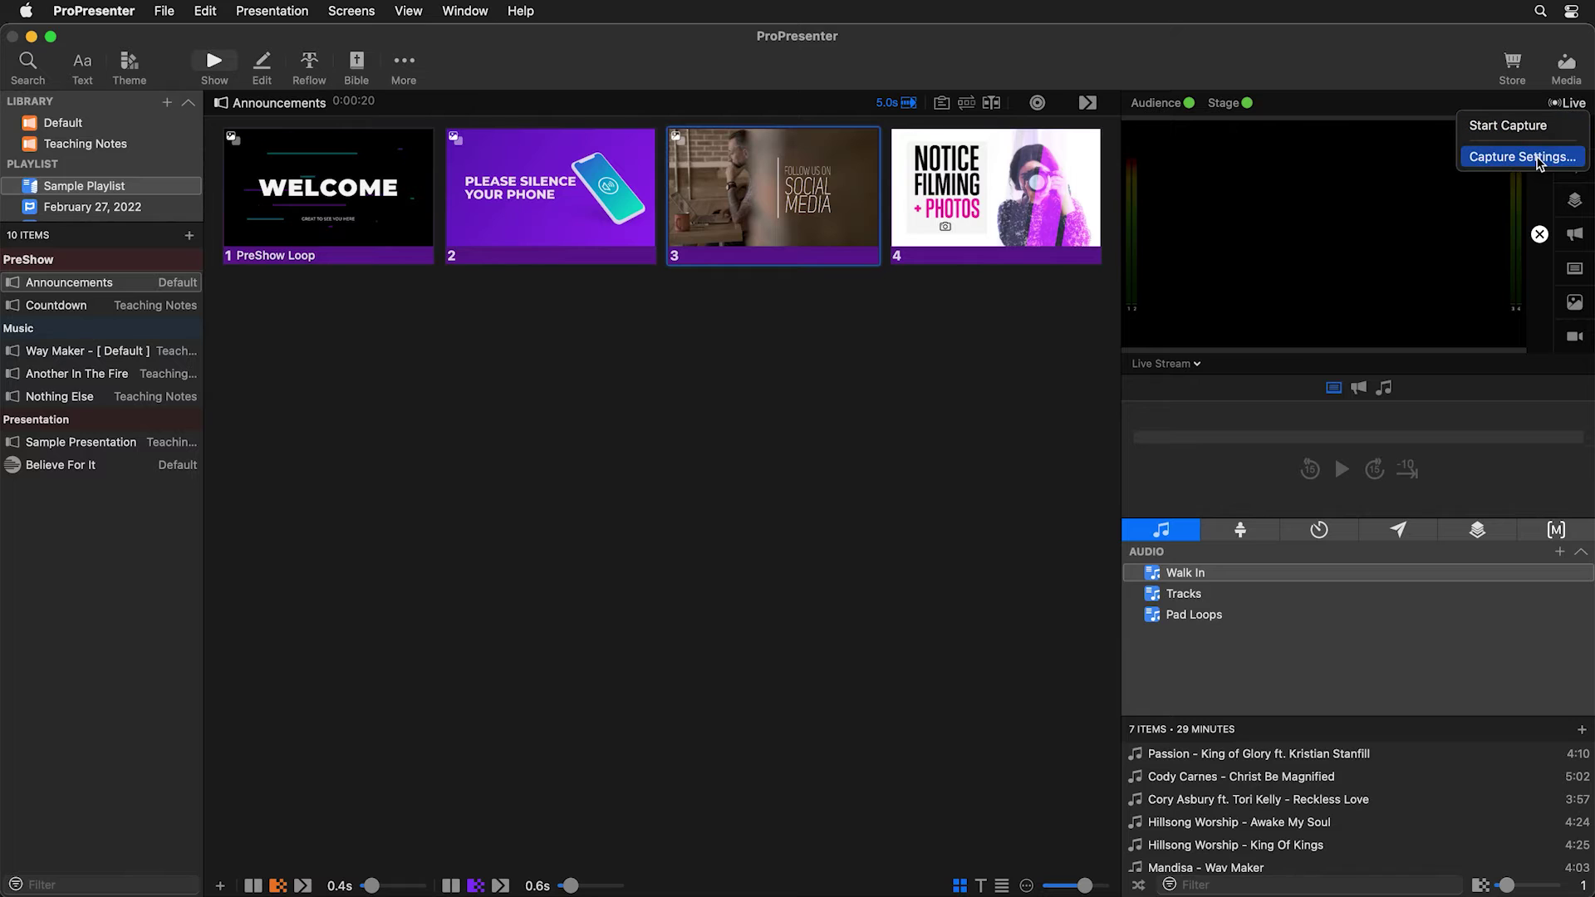
pyautogui.click(1540, 163)
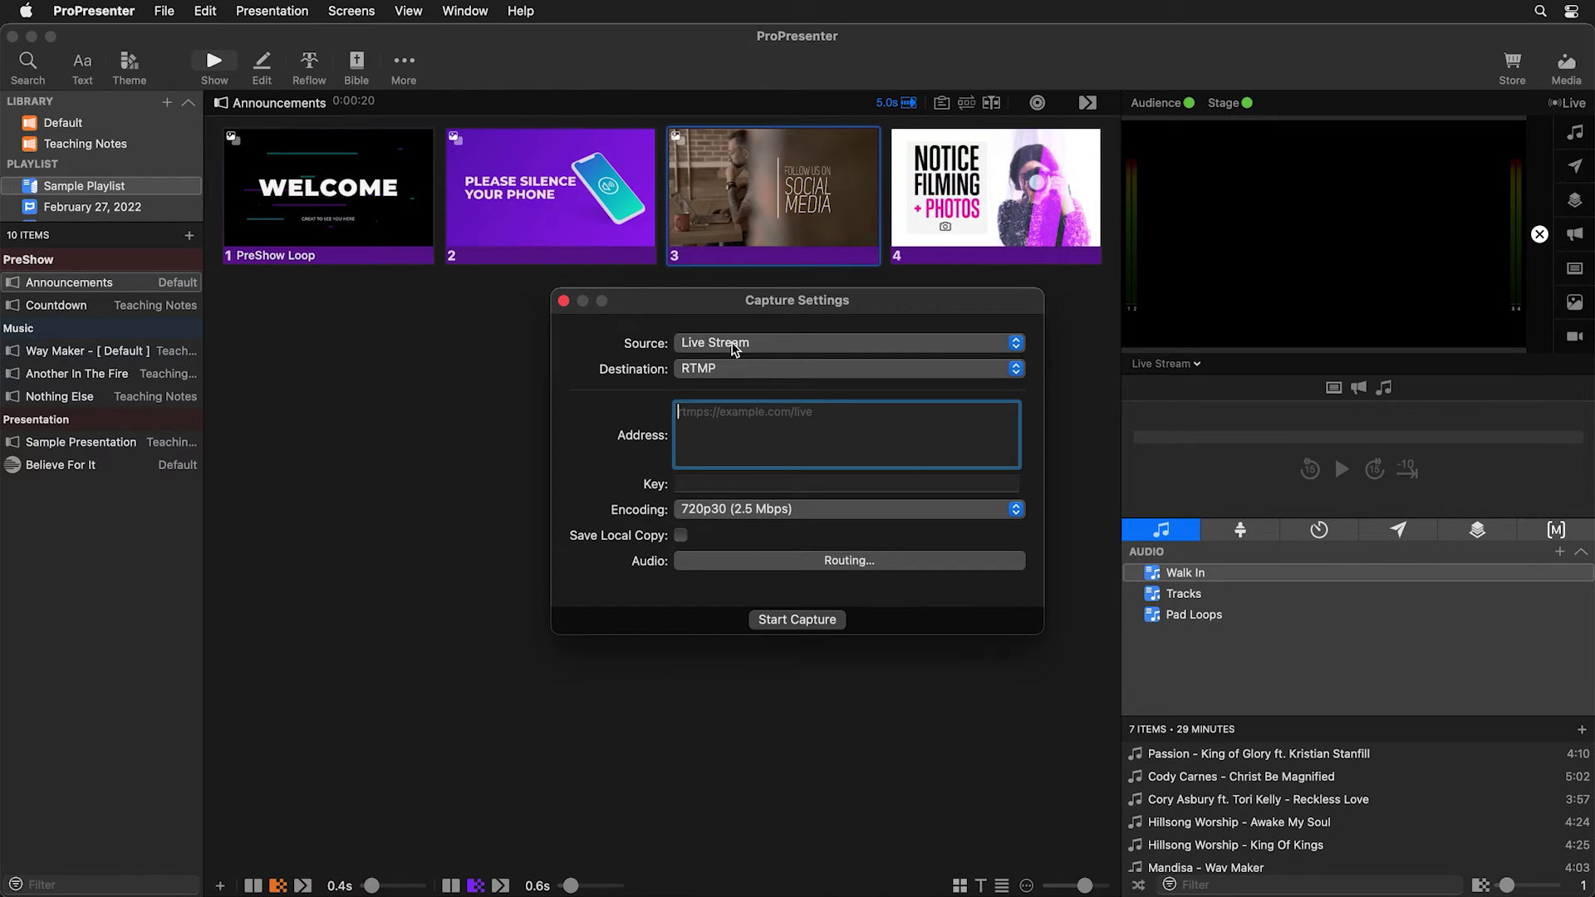
pyautogui.click(735, 348)
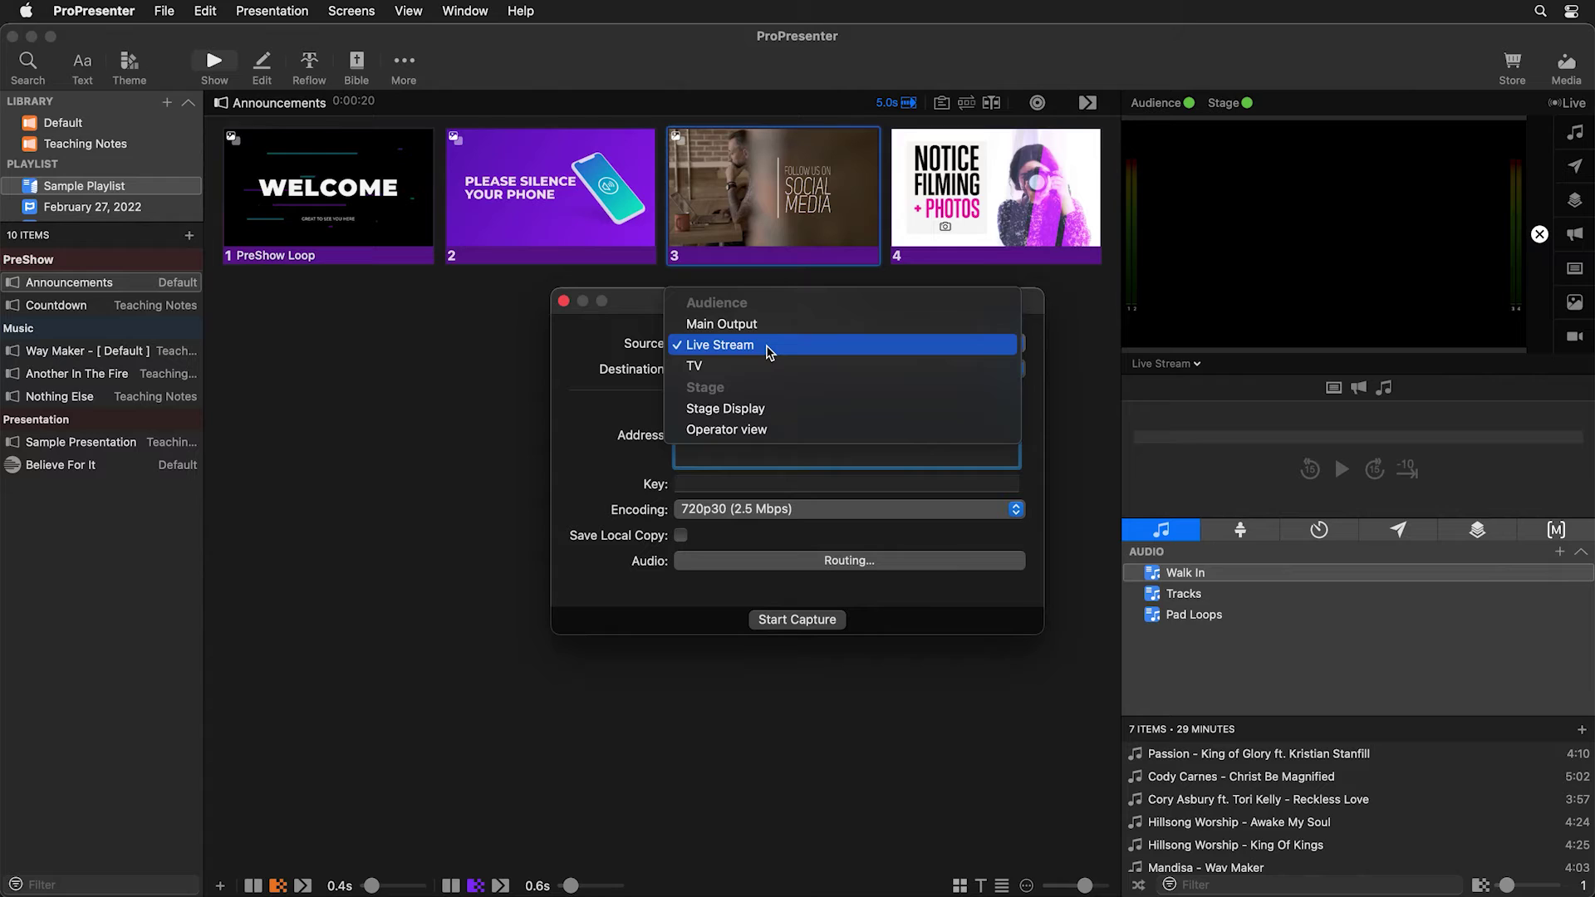
pyautogui.click(768, 350)
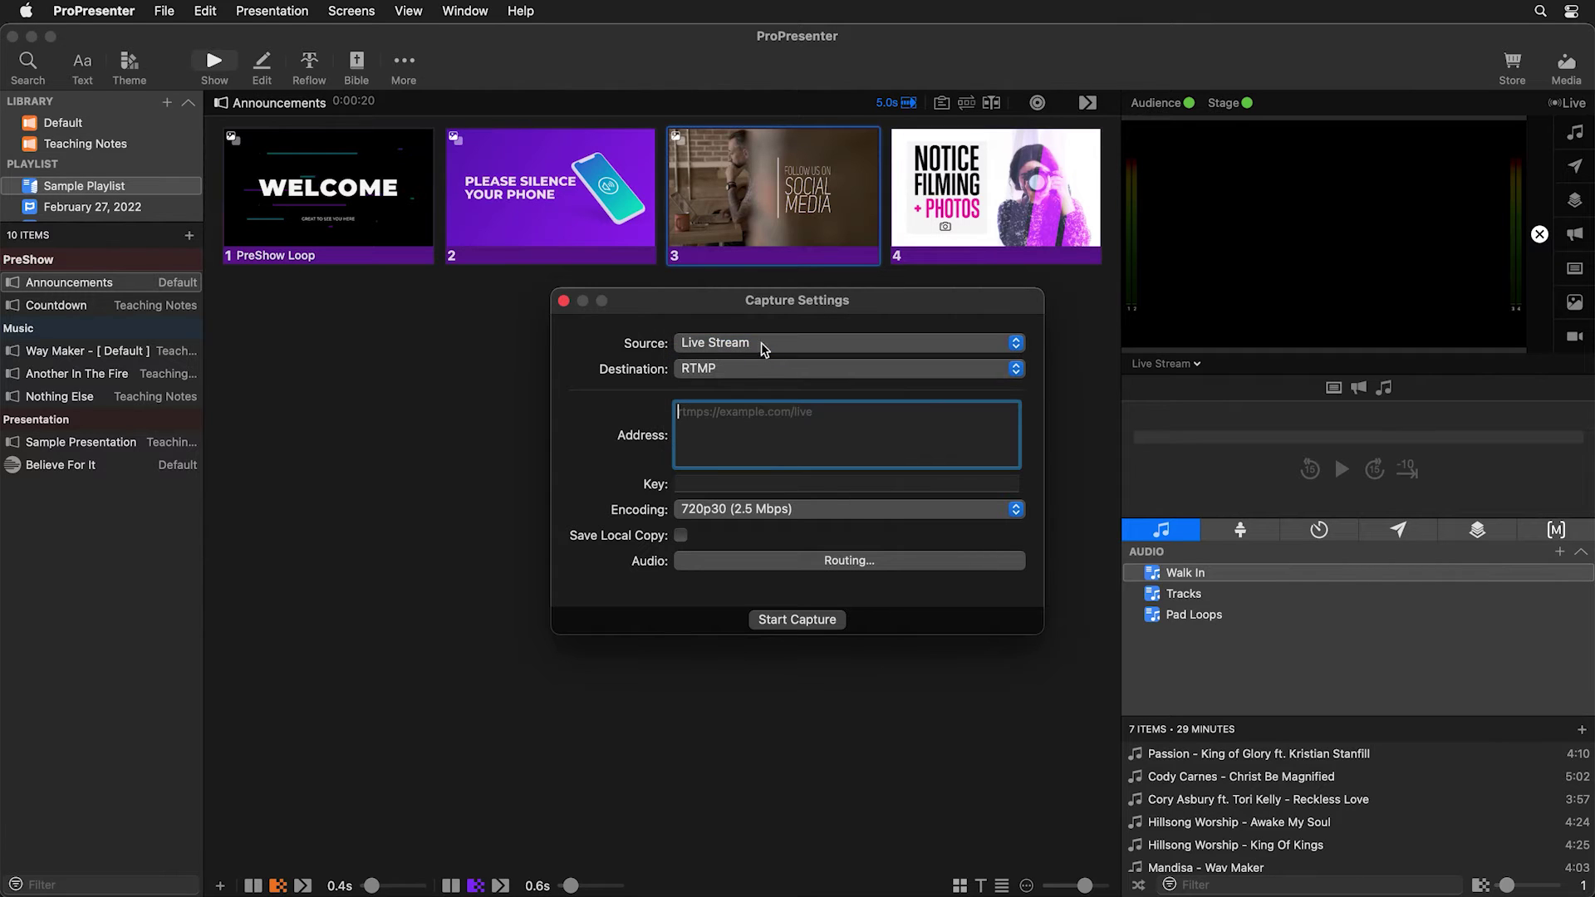
pyautogui.click(734, 373)
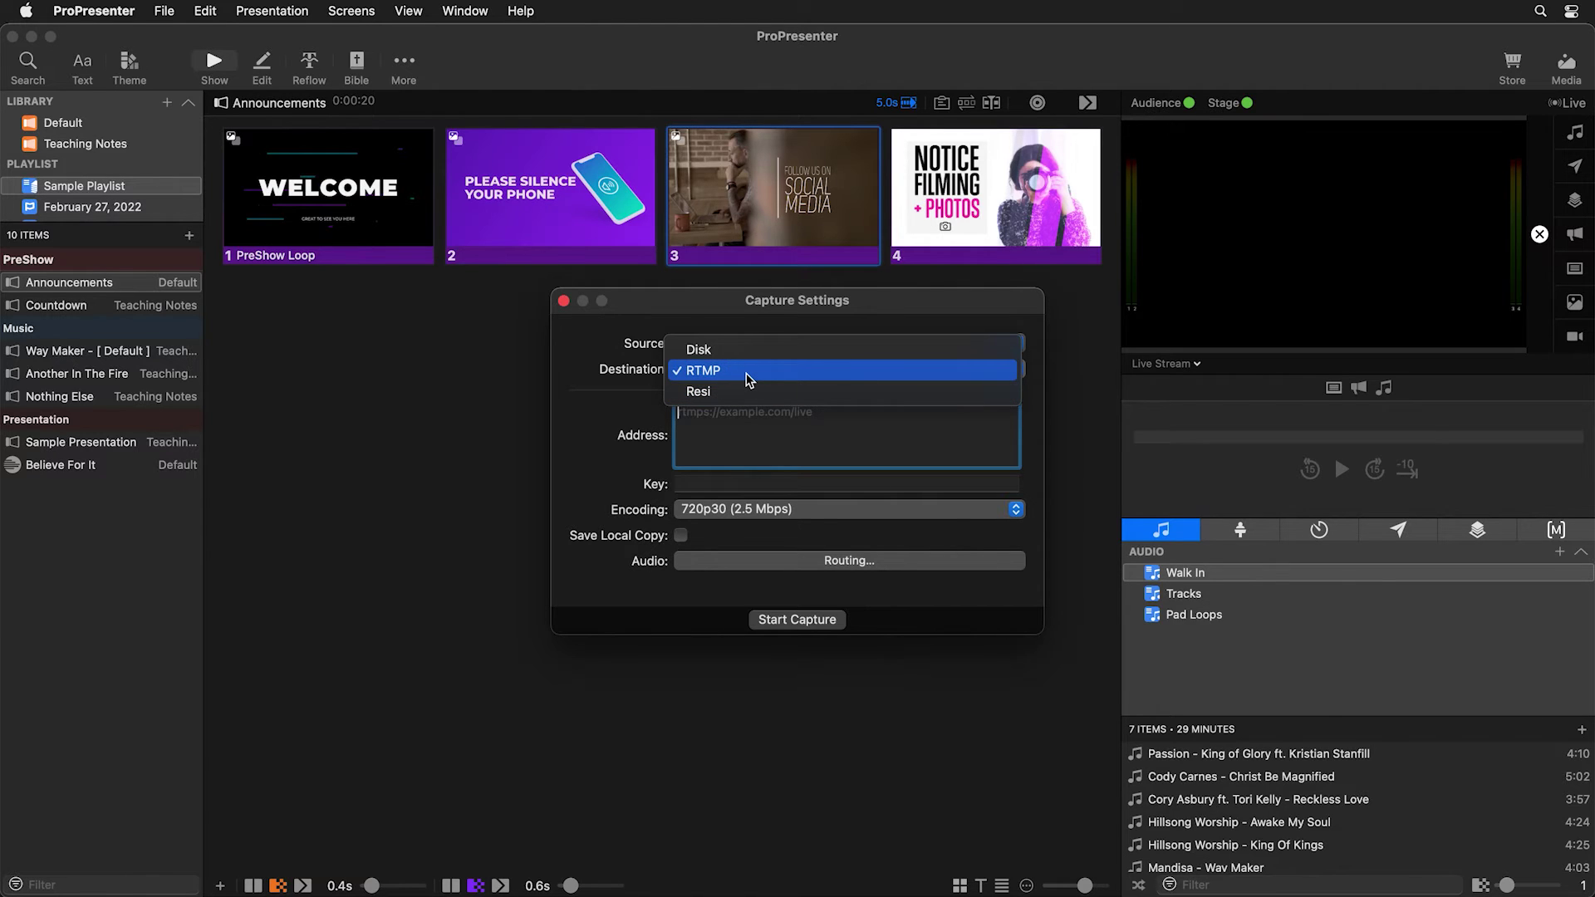
pyautogui.click(749, 381)
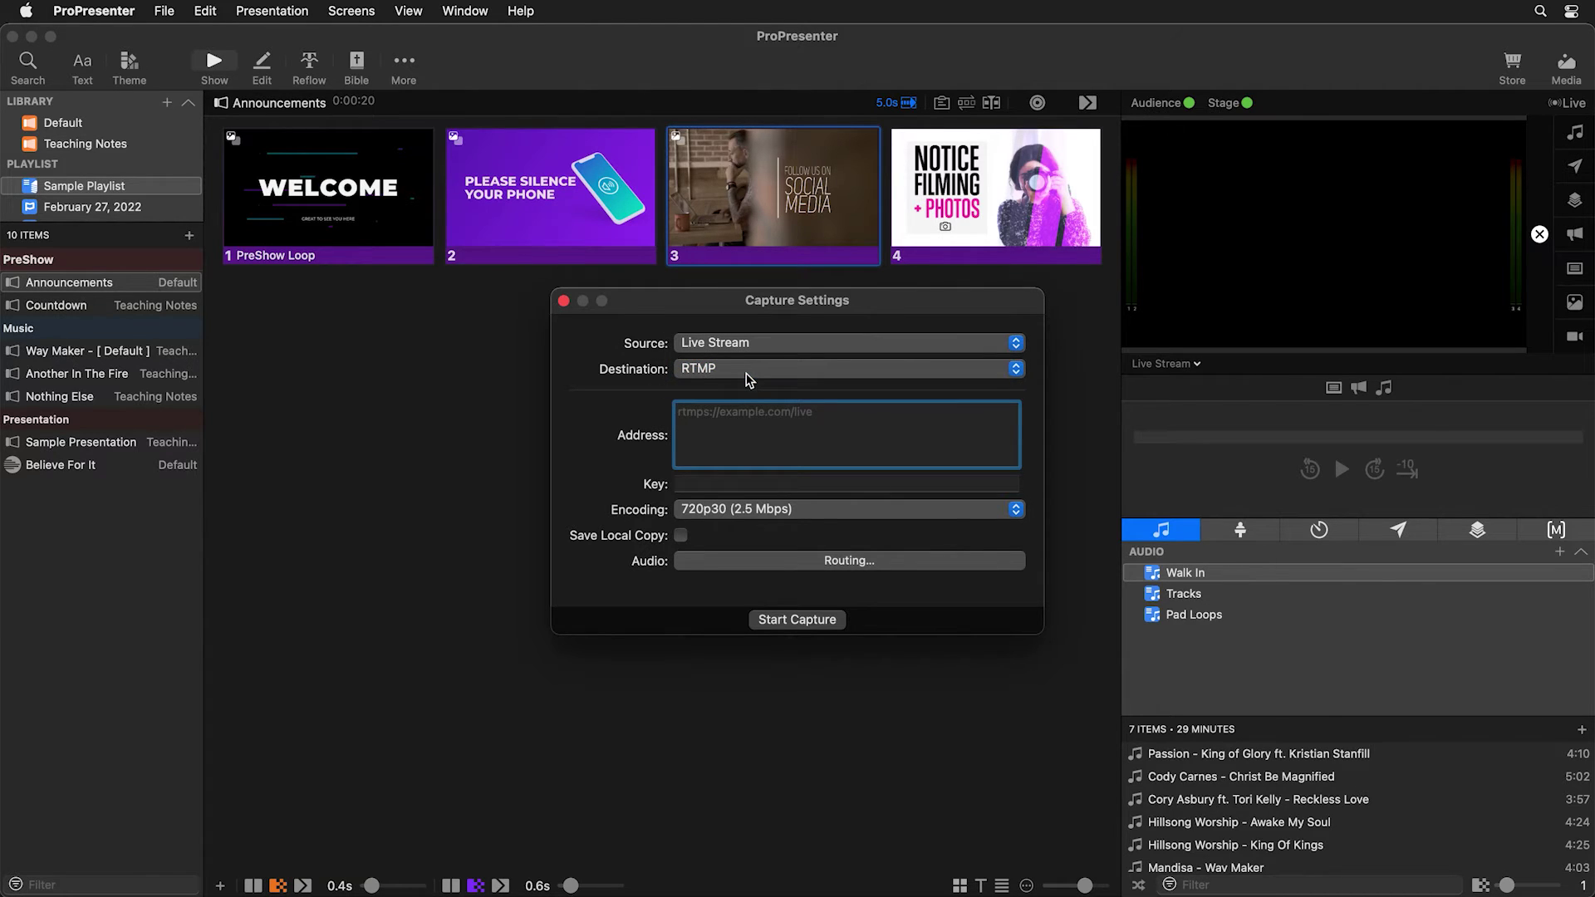
pyautogui.click(690, 482)
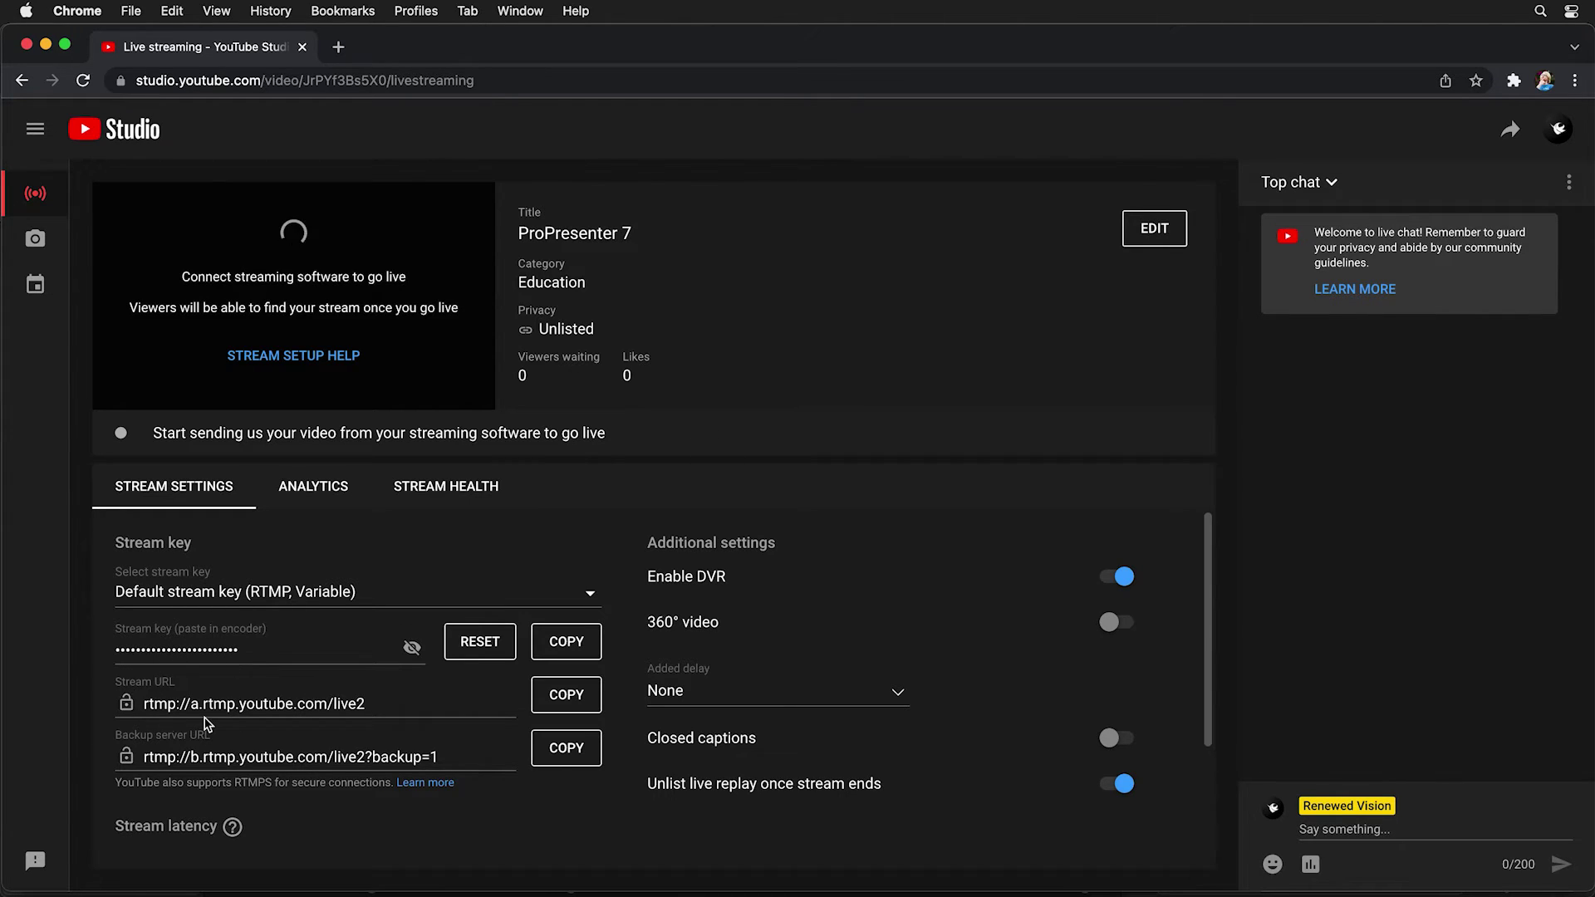
# - Copy the stream URL rtmp://a.rtmp.youtube.com/live2 into ProPresenter's Address field
pyautogui.click(568, 695)
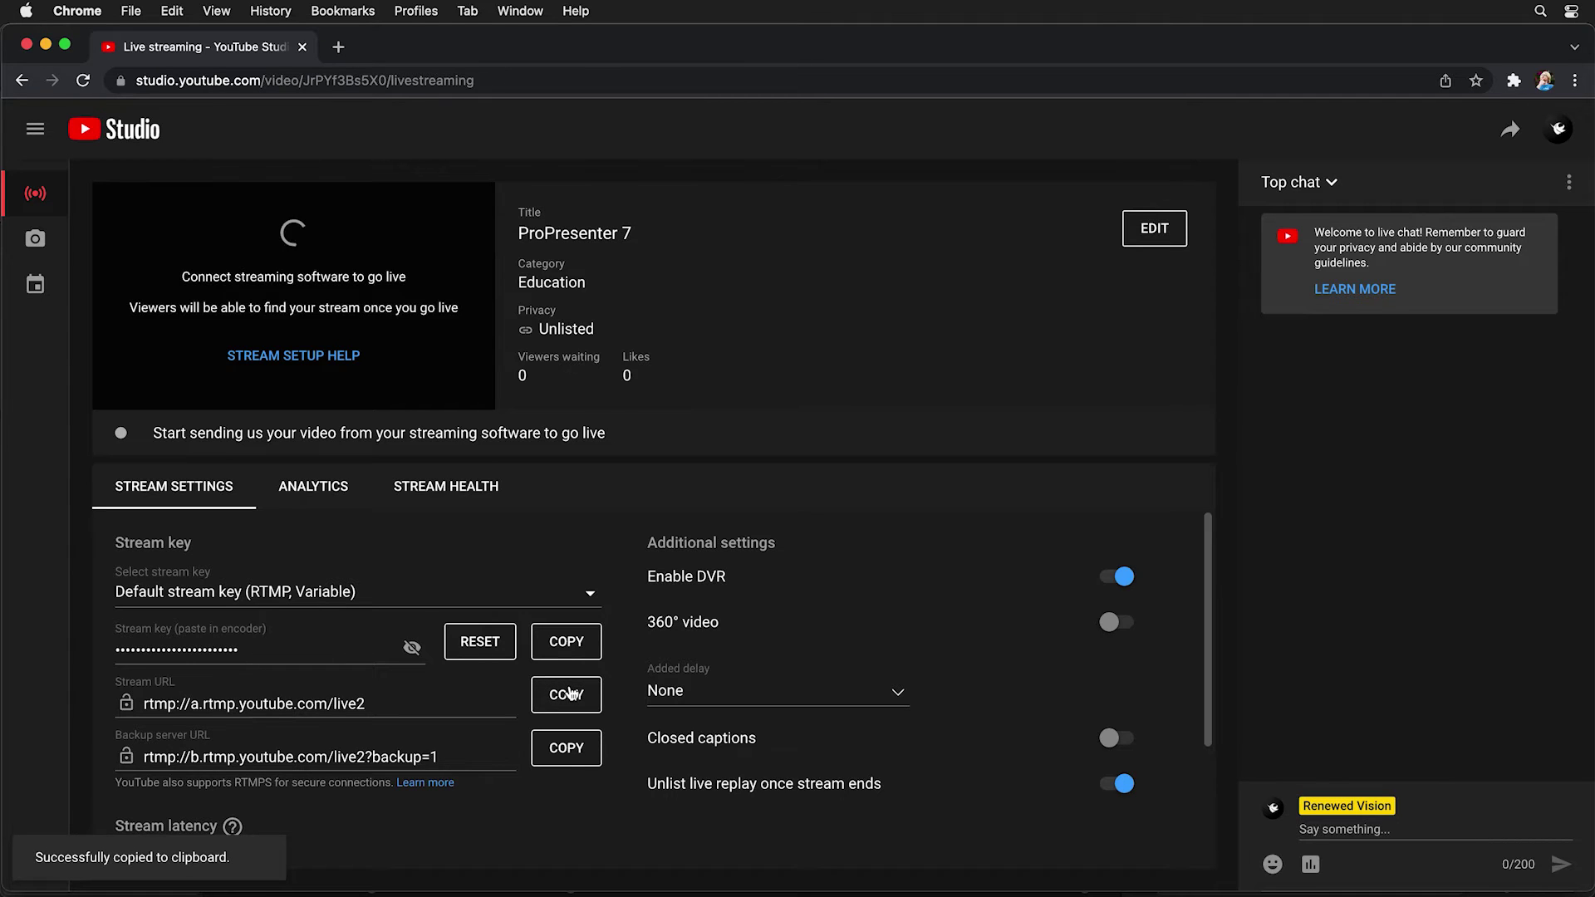
pyautogui.press('super+Tab')
pyautogui.click(707, 429)
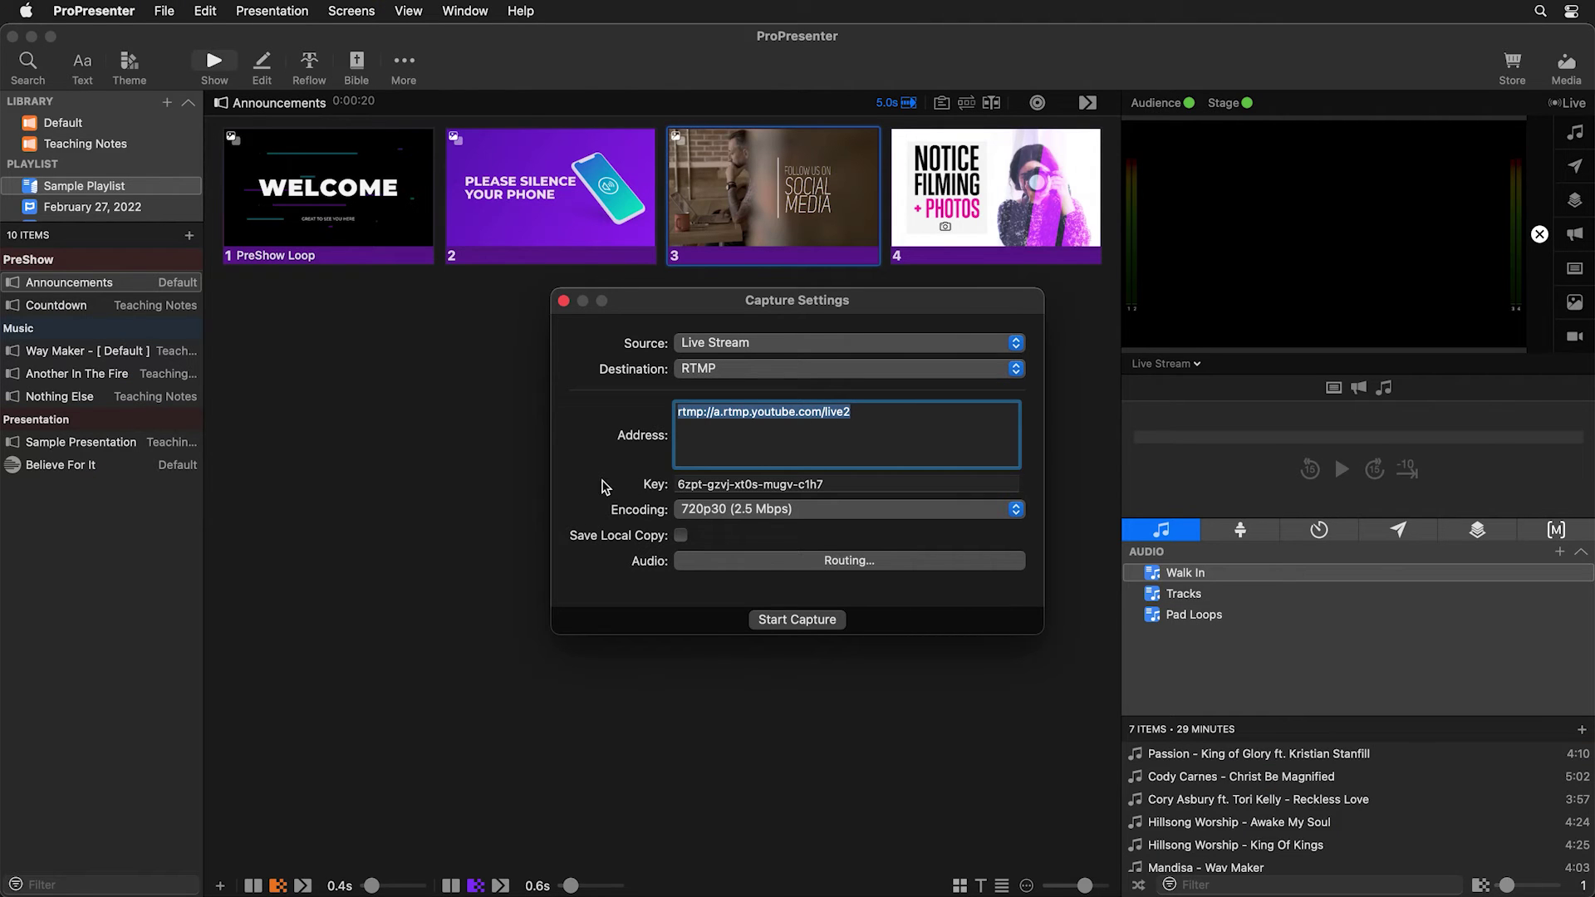
# - Keep encoding at 720p30 (2.5 Mbps) and start capturing to YouTube
pyautogui.click(691, 510)
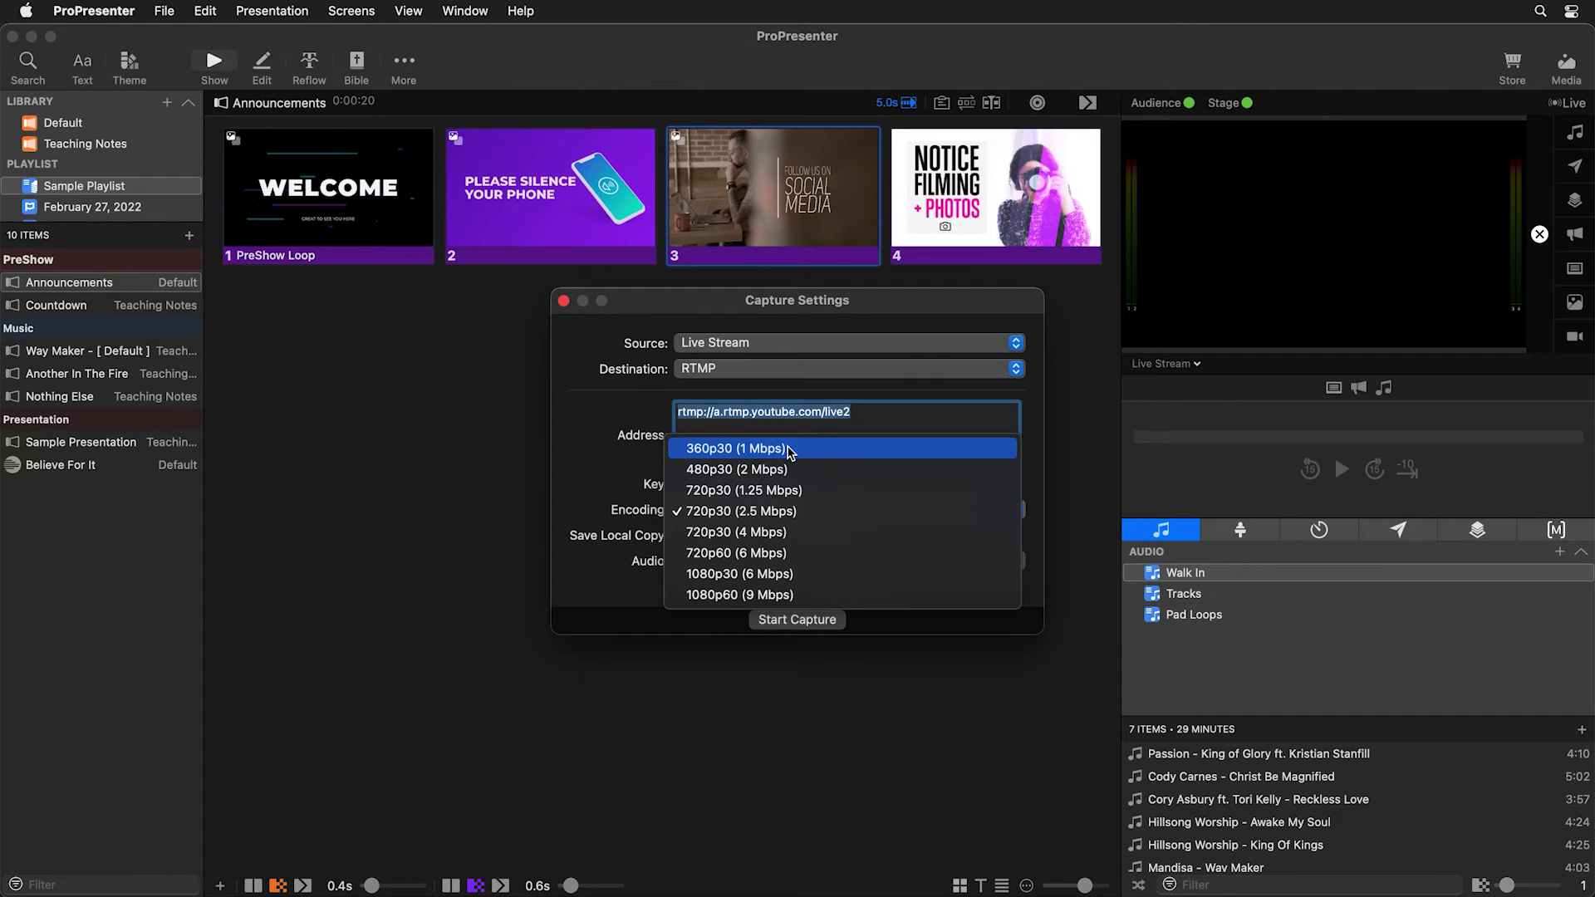
pyautogui.click(615, 471)
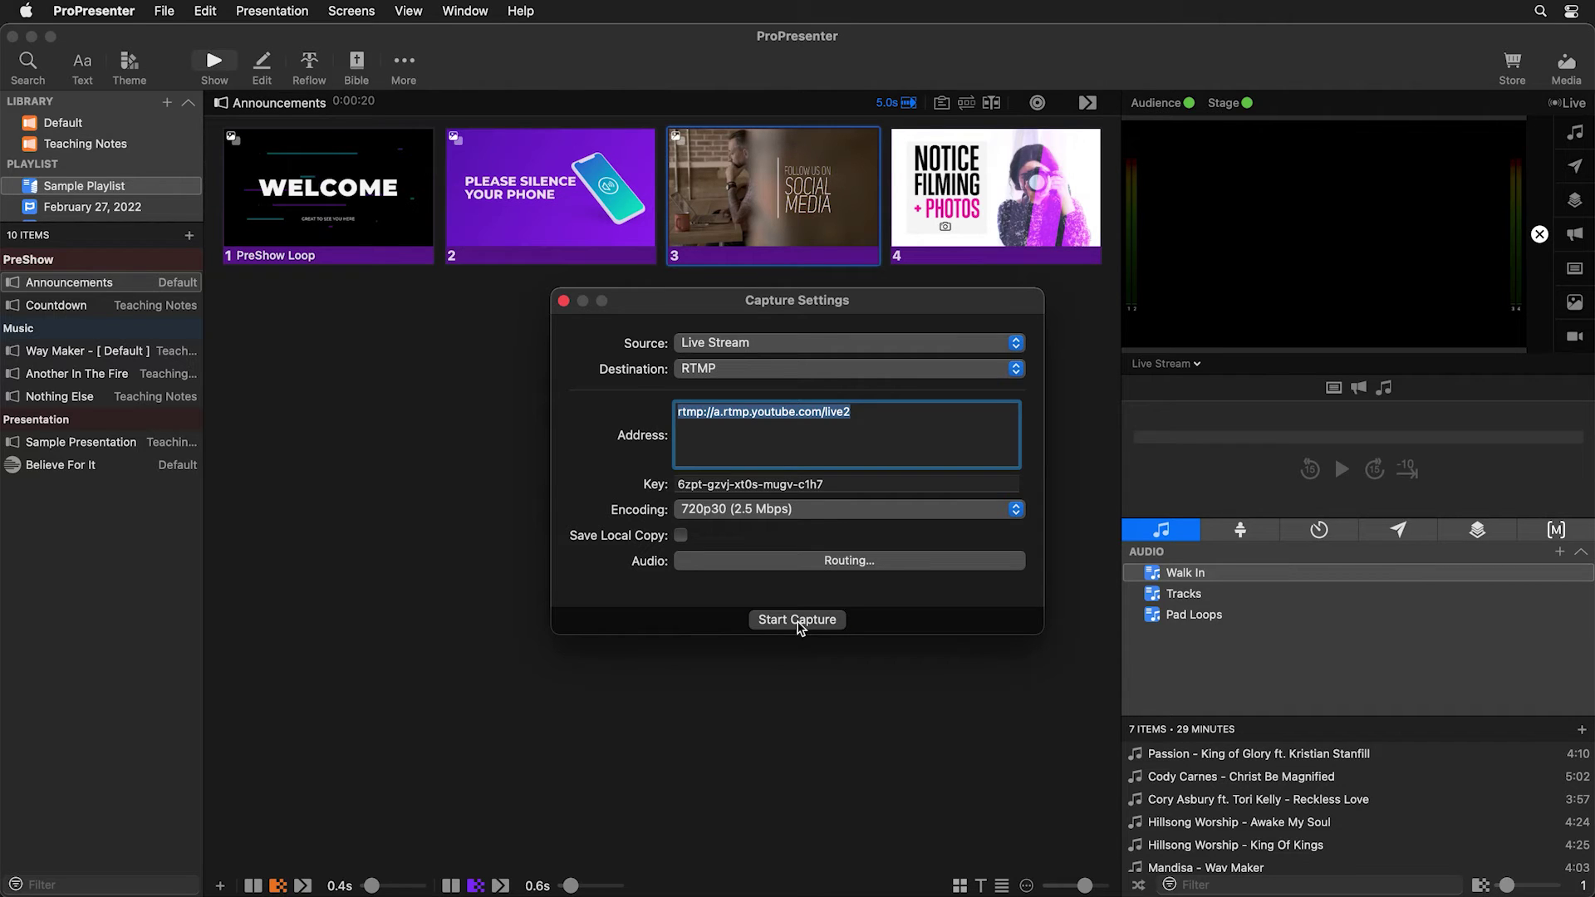
pyautogui.click(797, 619)
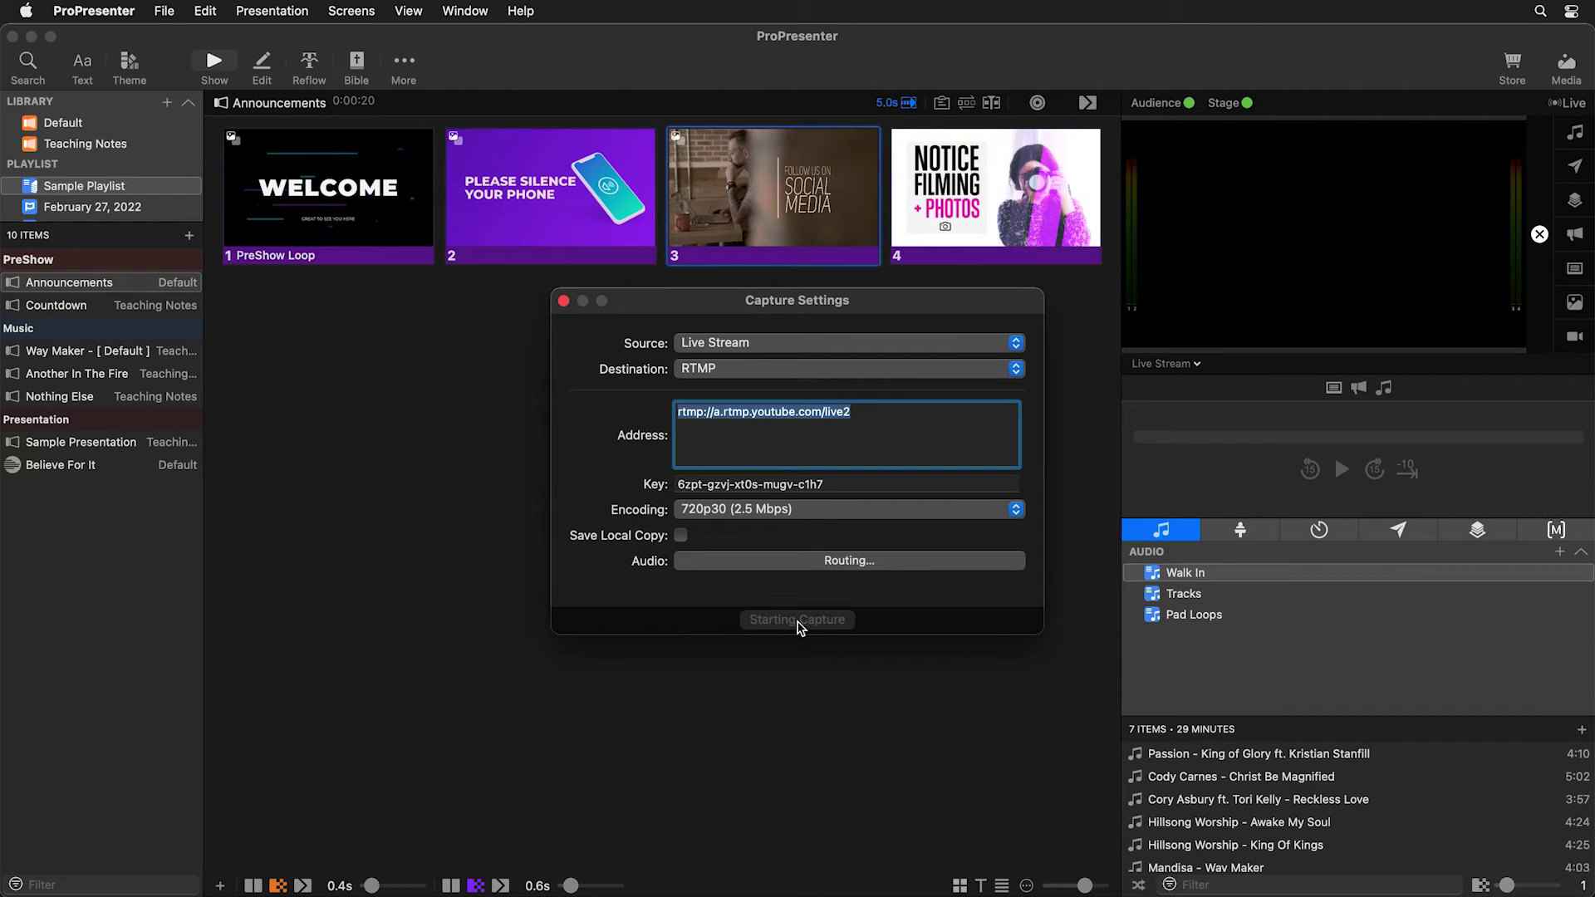
# - Close Capture Settings and put the PreShow Loop WELCOME slide live, then return to YouTube Studio
pyautogui.click(565, 301)
pyautogui.click(349, 212)
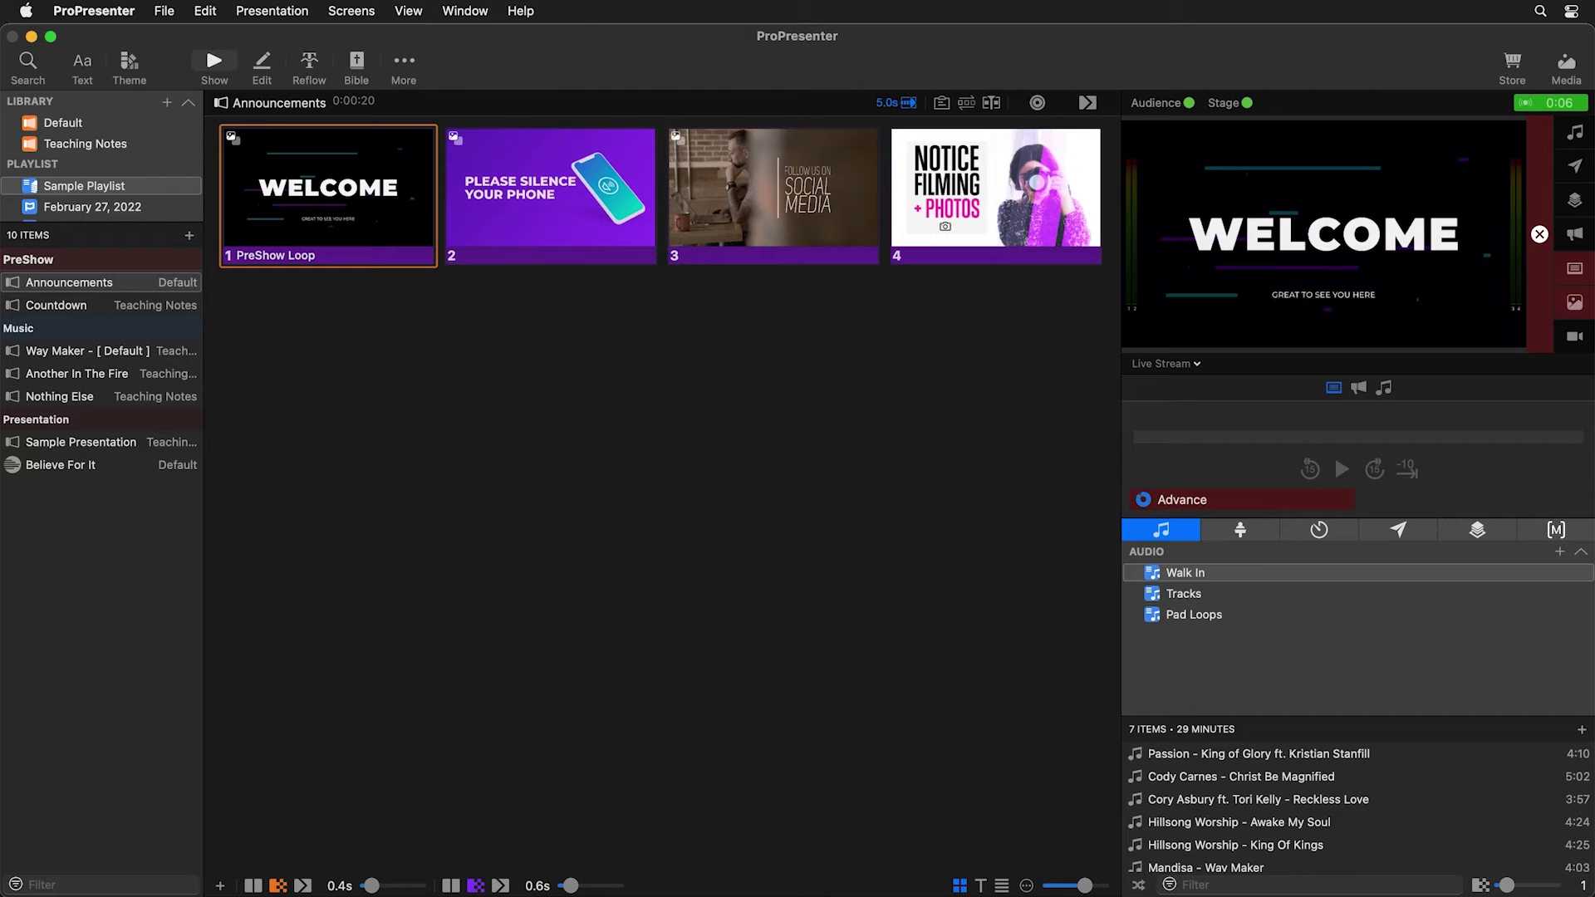
pyautogui.press('super+Tab')
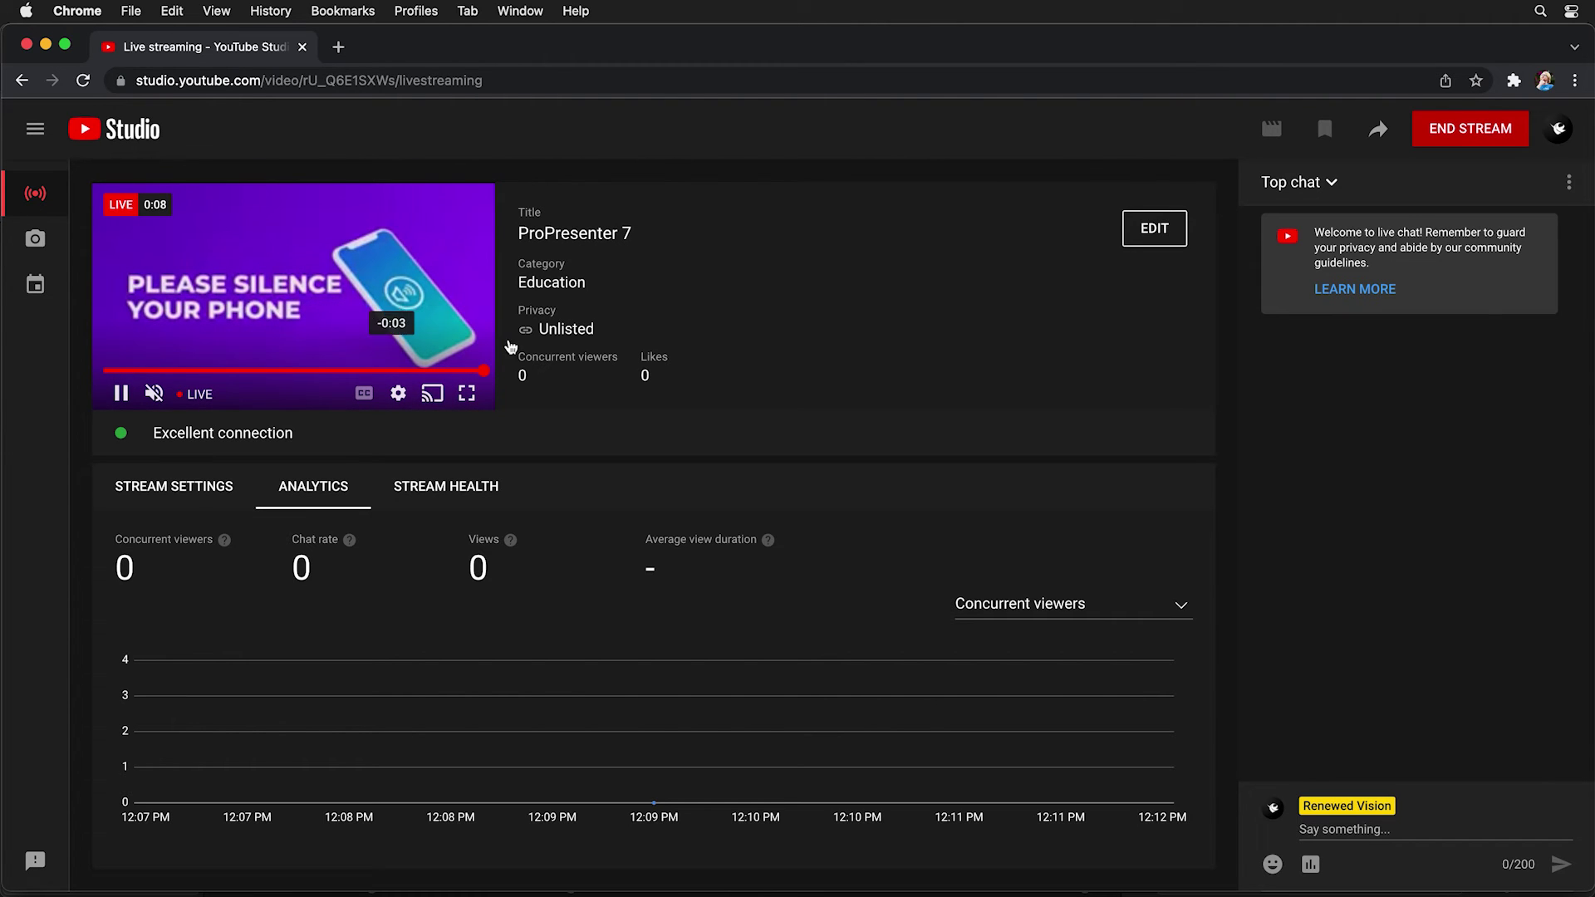
# - Open the Share dialog for the live ProPresenter 7 broadcast
pyautogui.click(1381, 133)
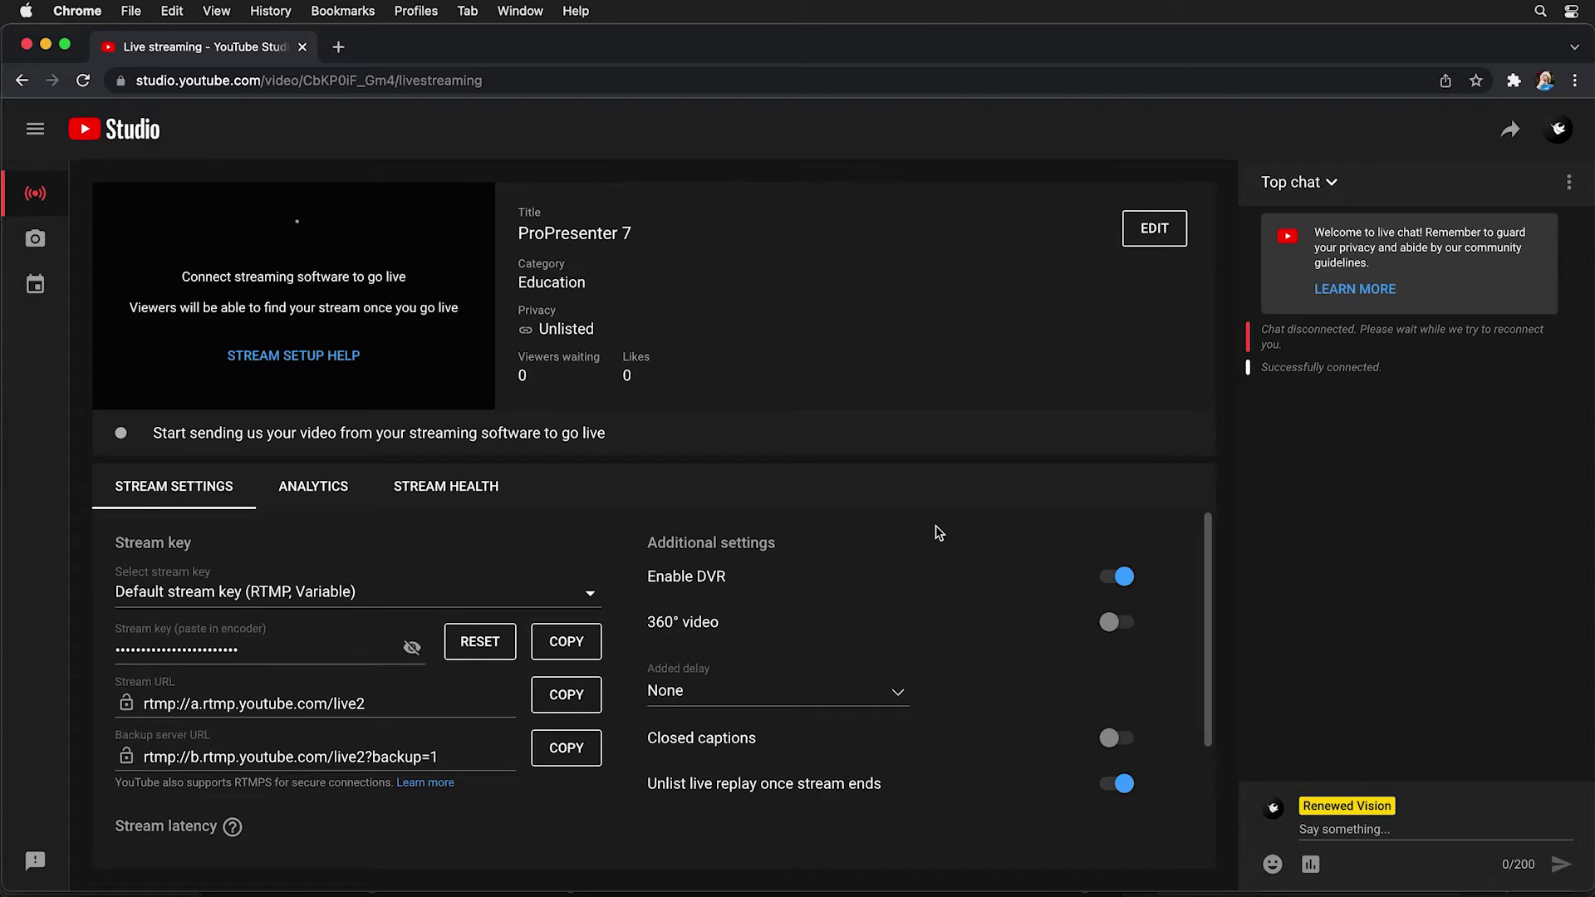
pyautogui.click(1154, 228)
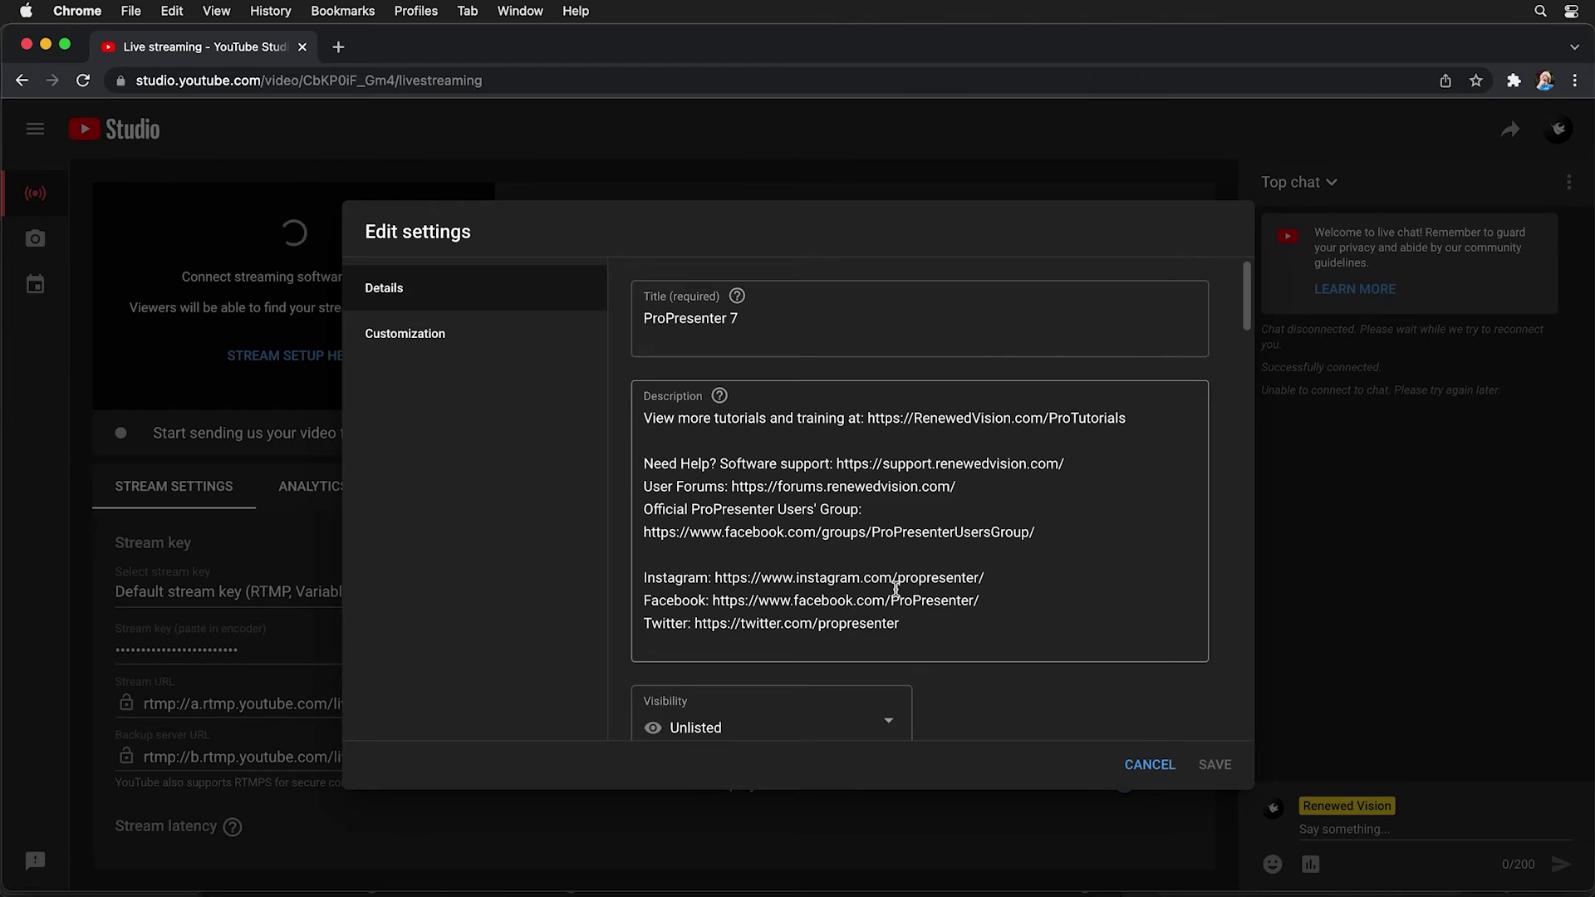
pyautogui.scroll(-15, 896, 589)
pyautogui.scroll(20, 896, 592)
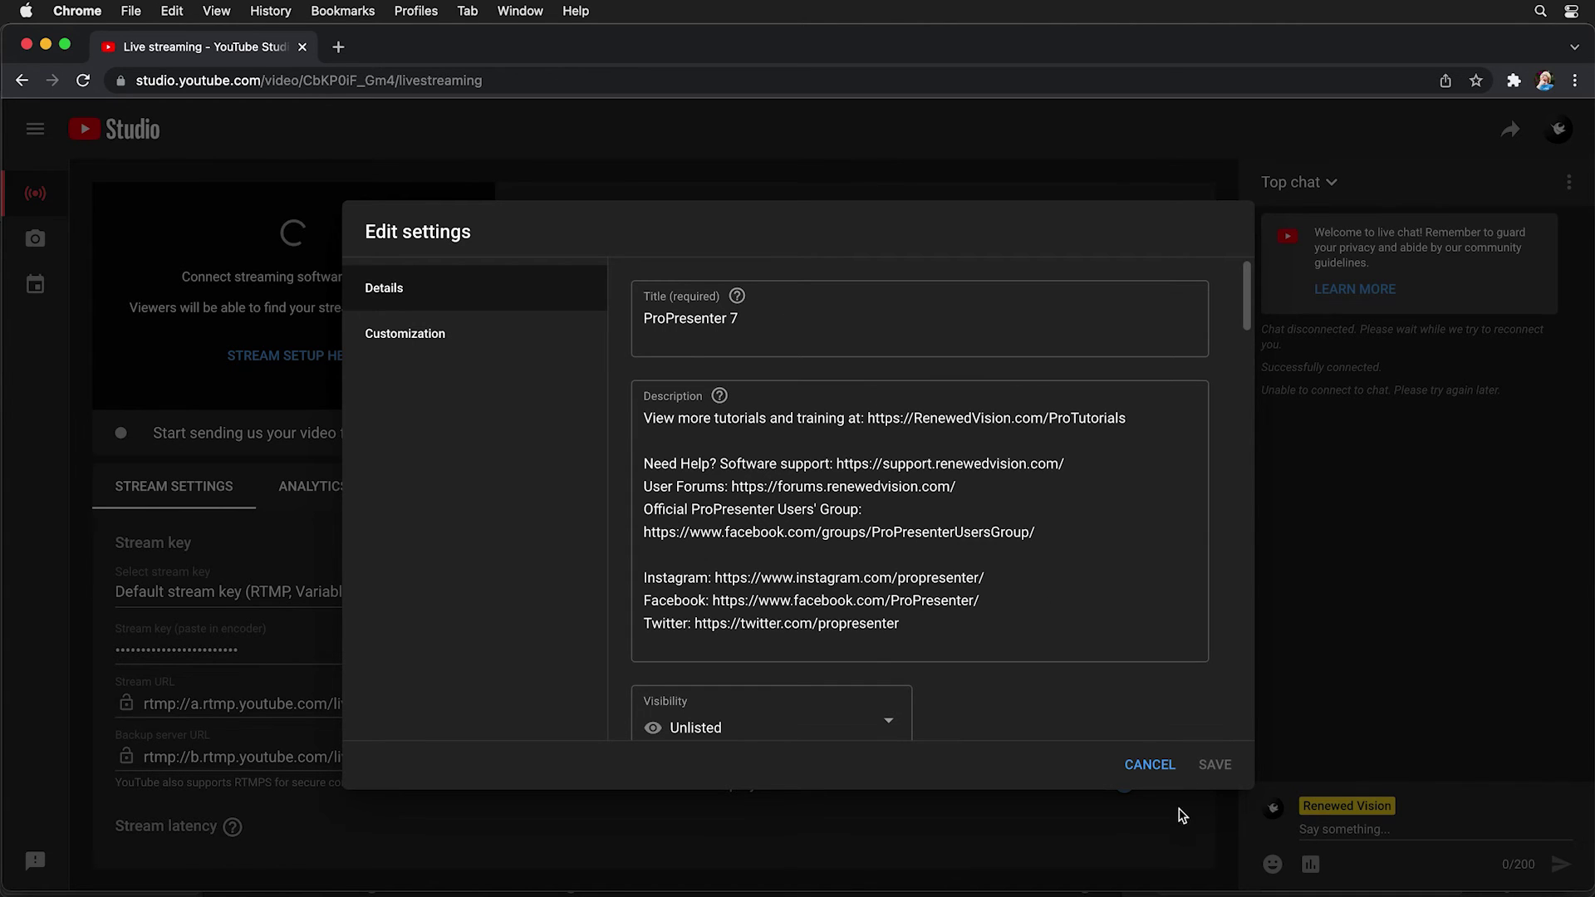
pyautogui.click(1160, 767)
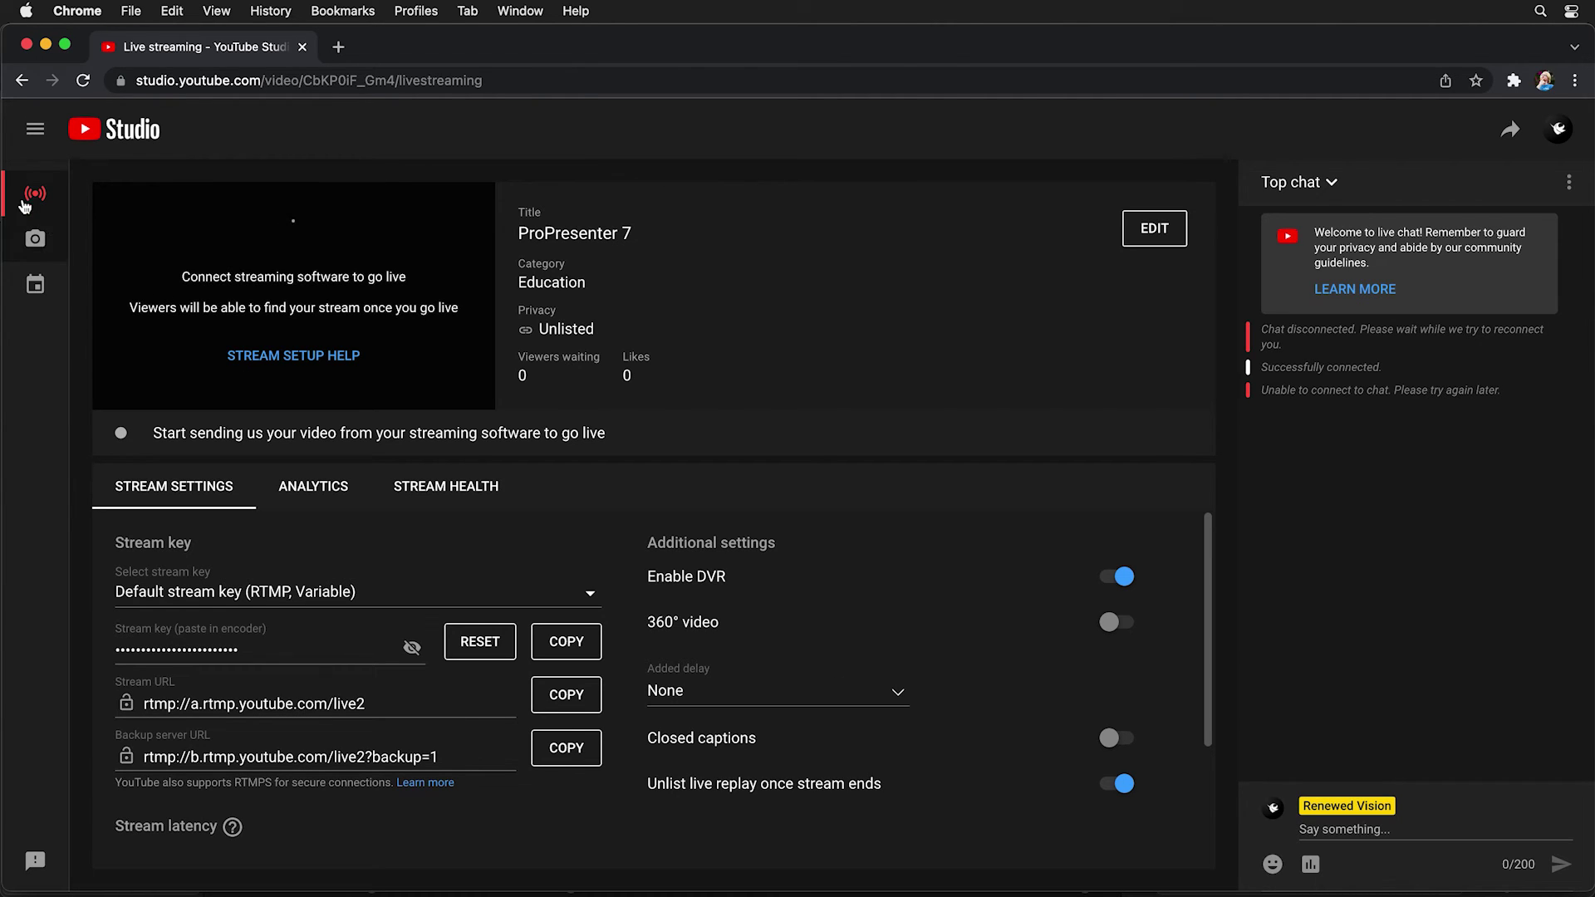
# - Create a new scheduled stream from scratch titled 'Test'
pyautogui.click(45, 290)
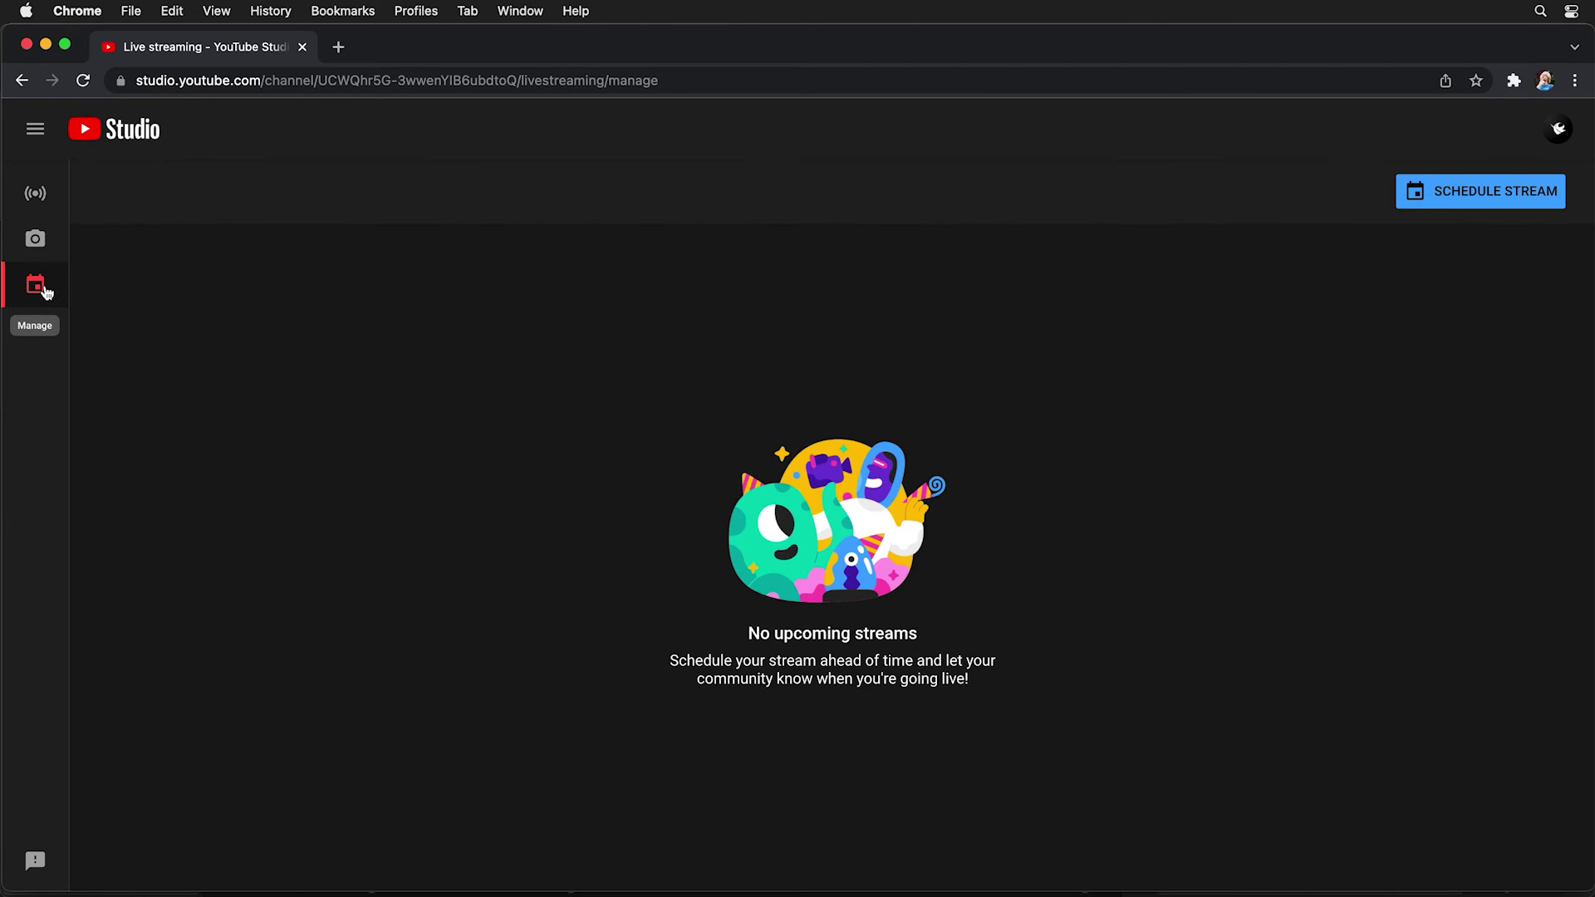
pyautogui.click(1483, 195)
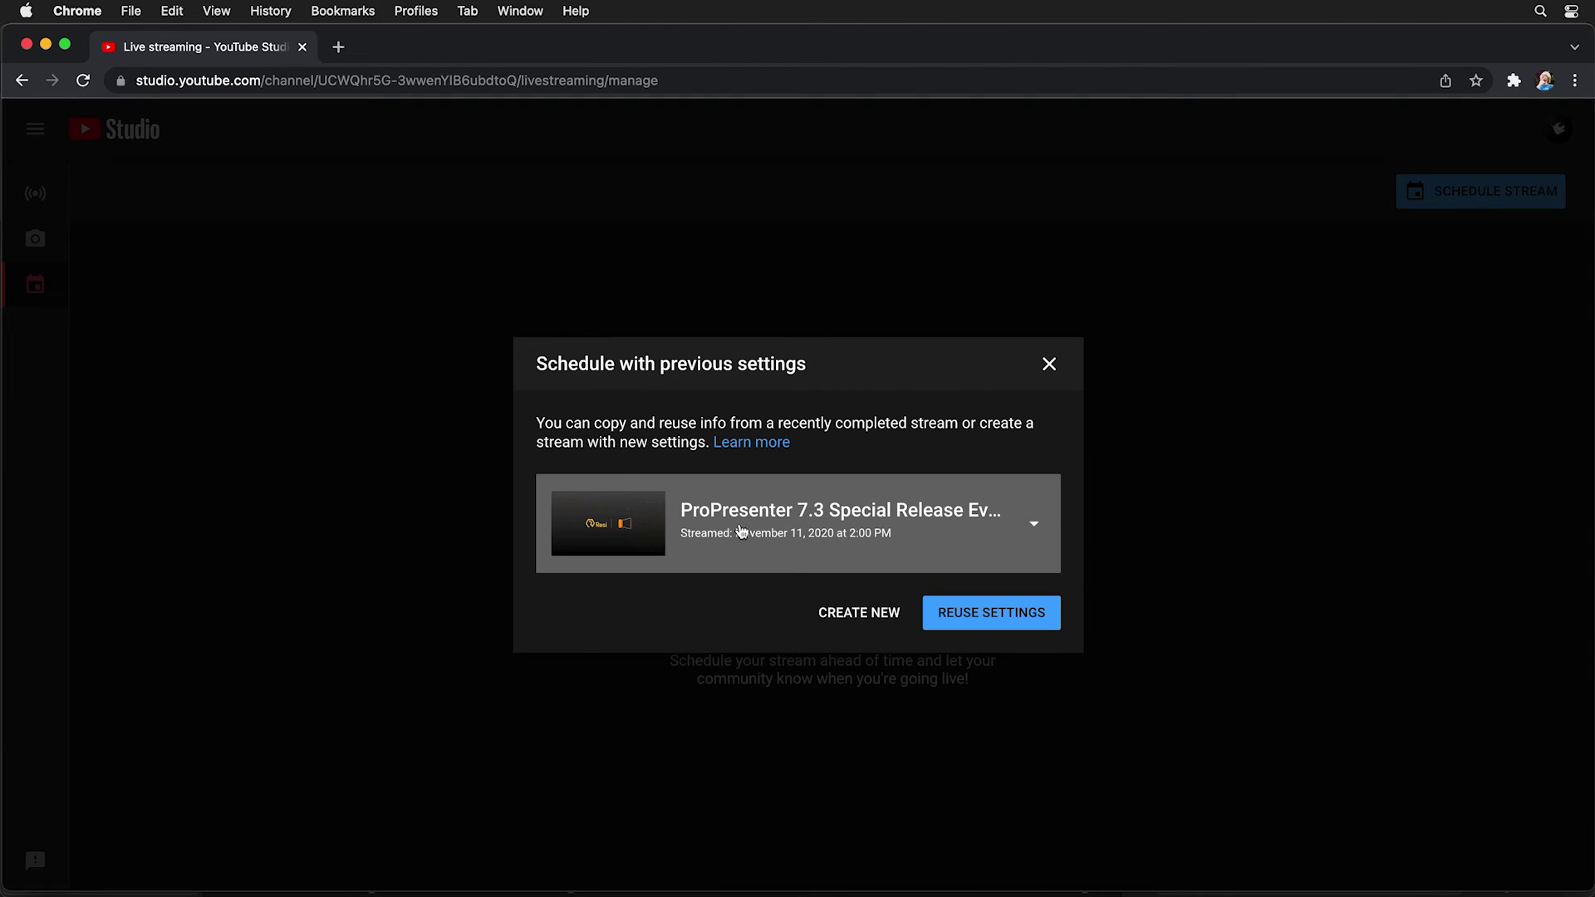
pyautogui.click(860, 619)
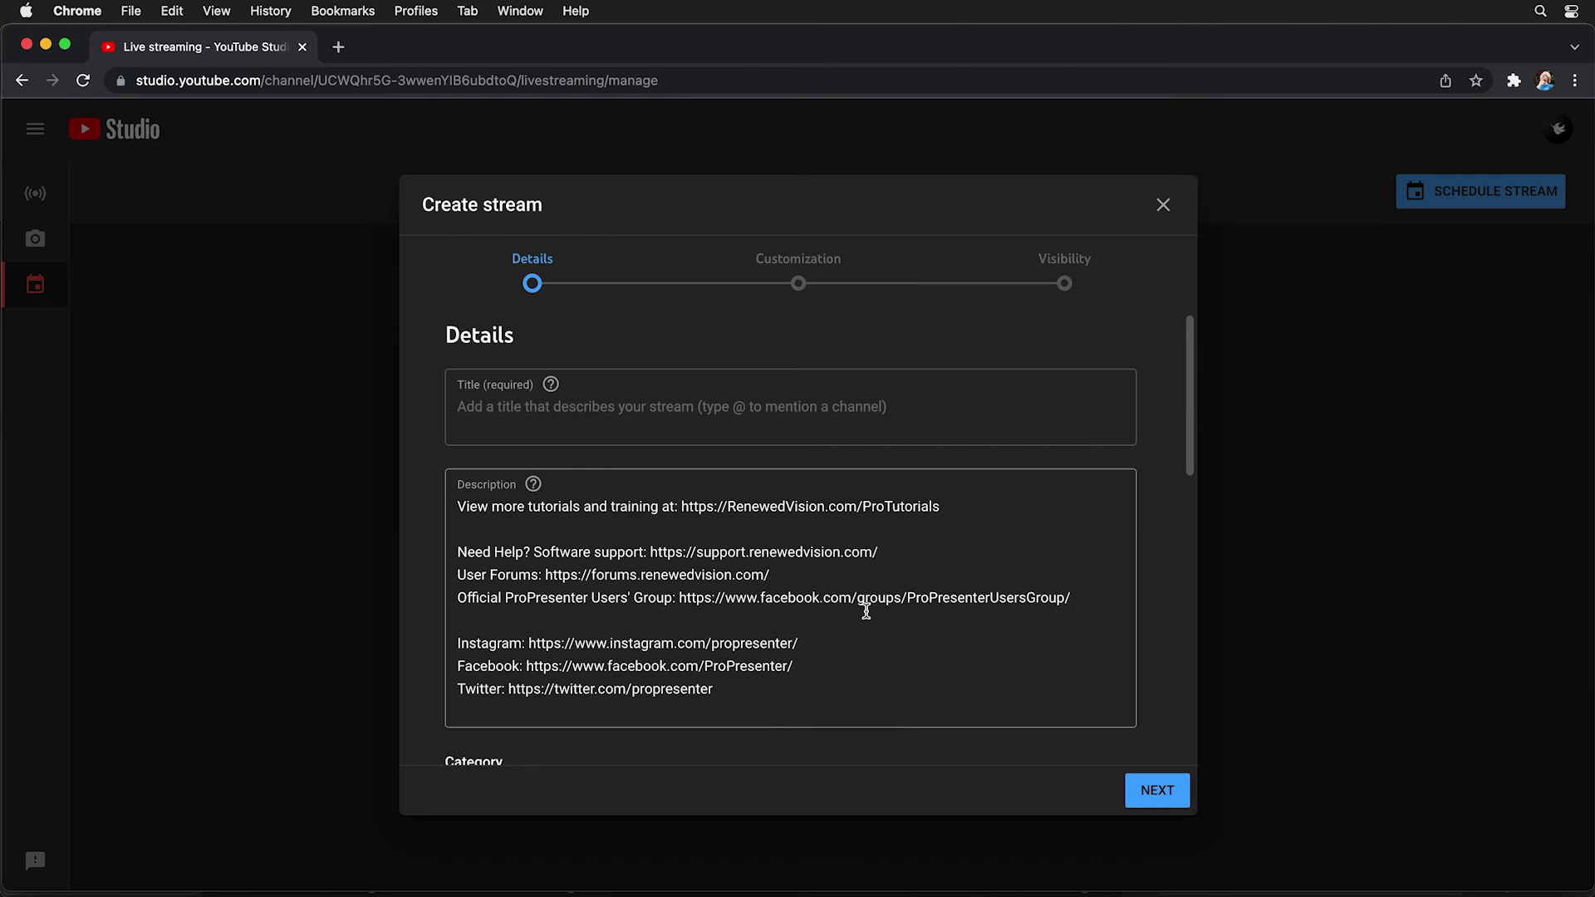
pyautogui.click(672, 406)
pyautogui.write('Test')
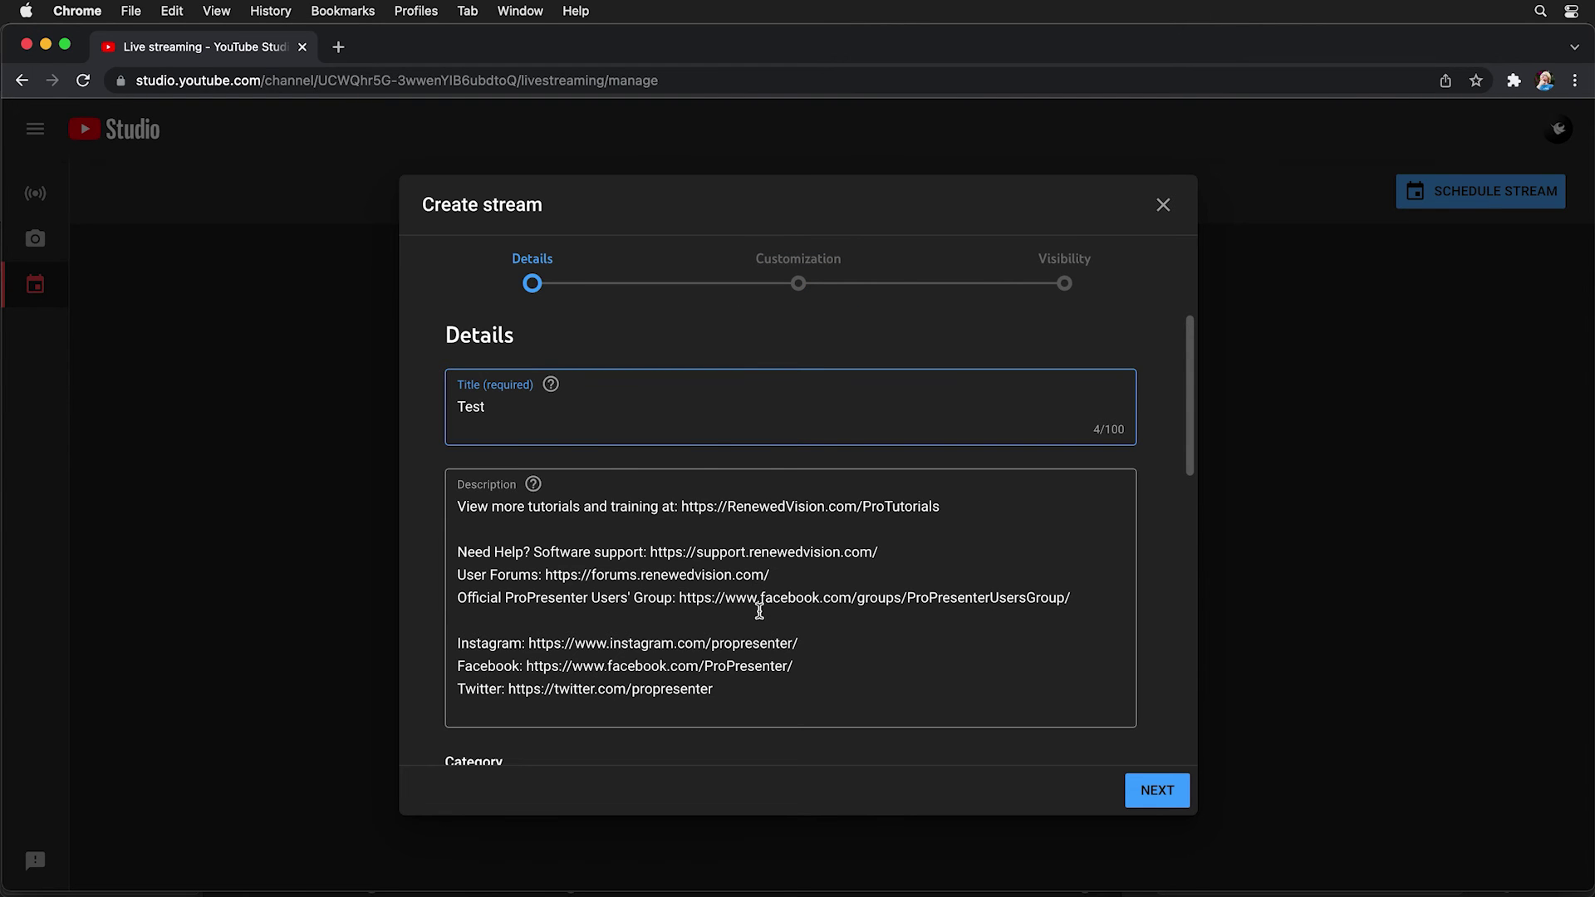
pyautogui.scroll(-3, 759, 611)
pyautogui.scroll(3, 759, 611)
pyautogui.scroll(-6, 760, 612)
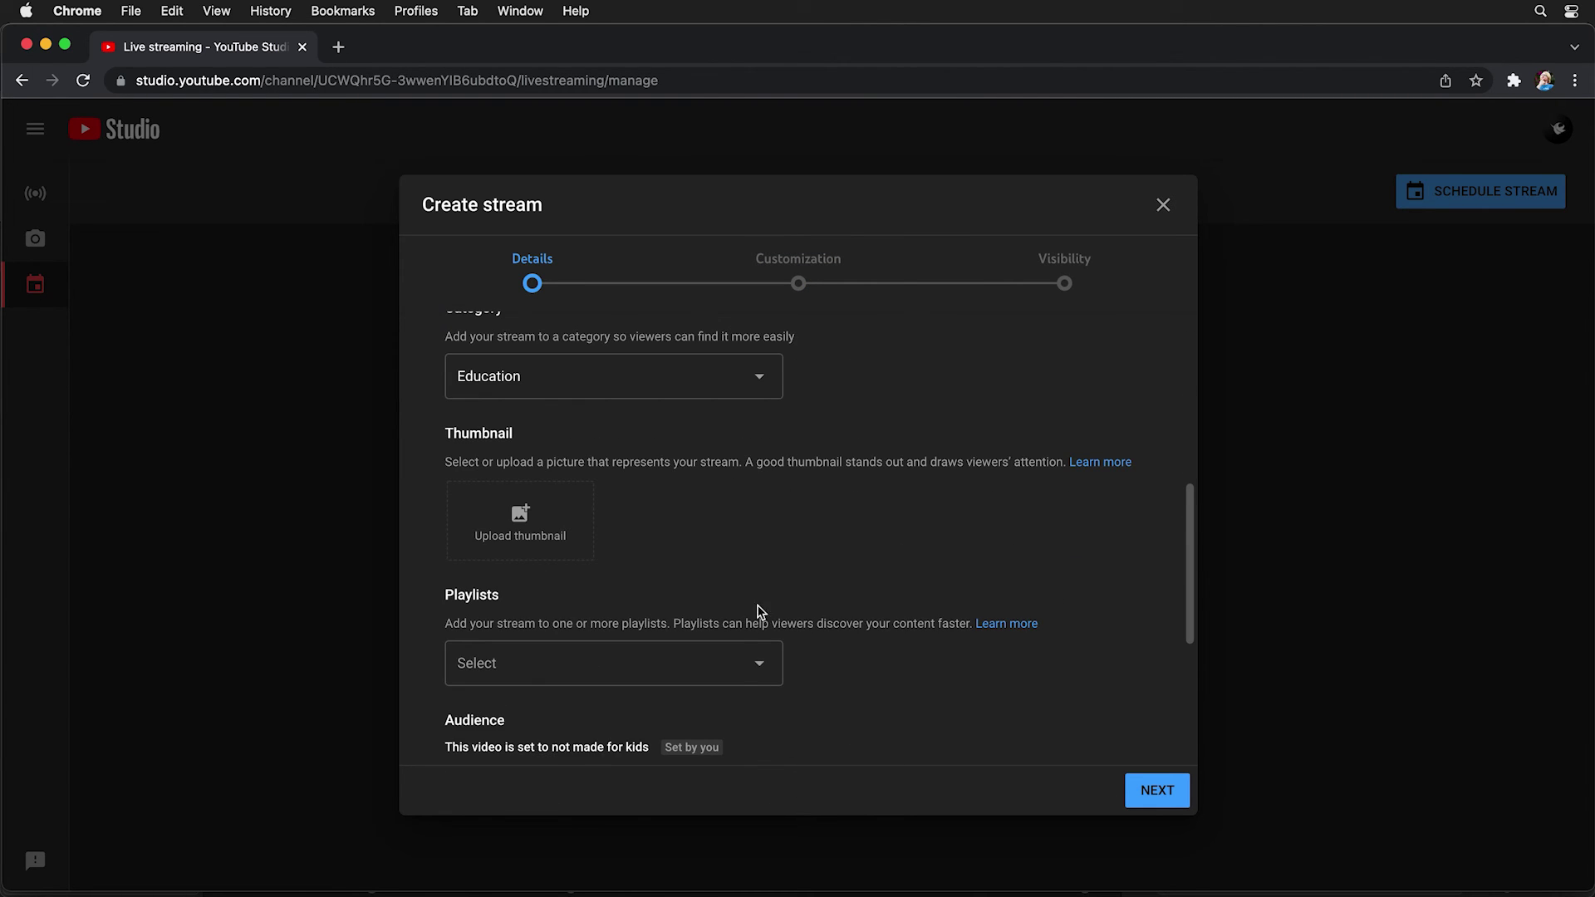
pyautogui.scroll(6, 718, 563)
# - Schedule the unlisted 'Test' stream for March 17, 2022 at 12:20 PM
pyautogui.click(804, 260)
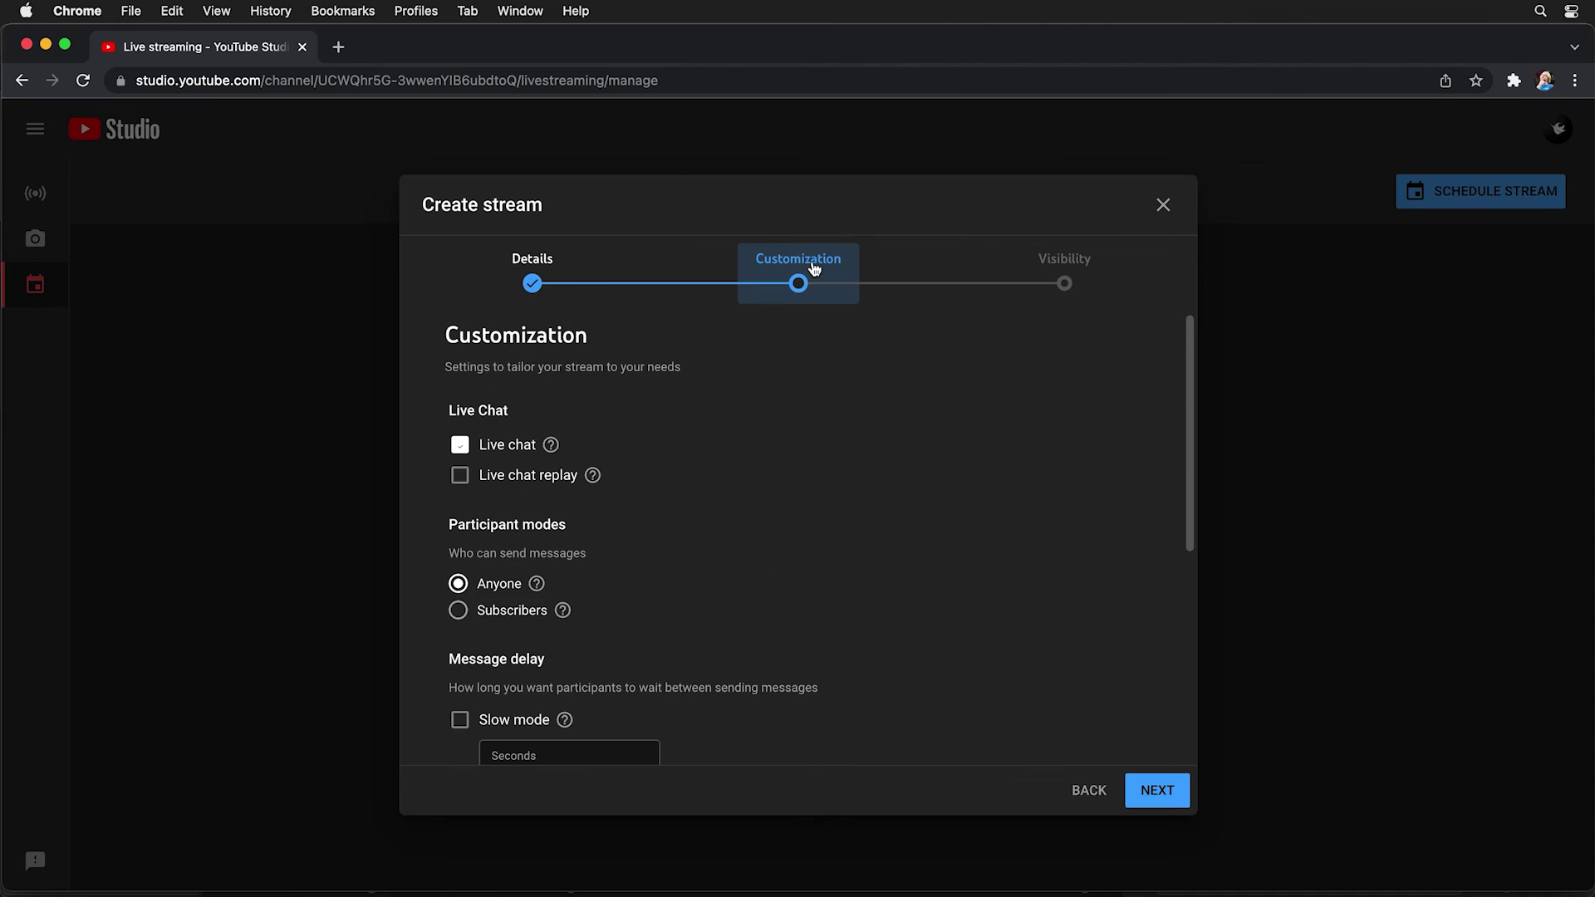
pyautogui.click(1057, 282)
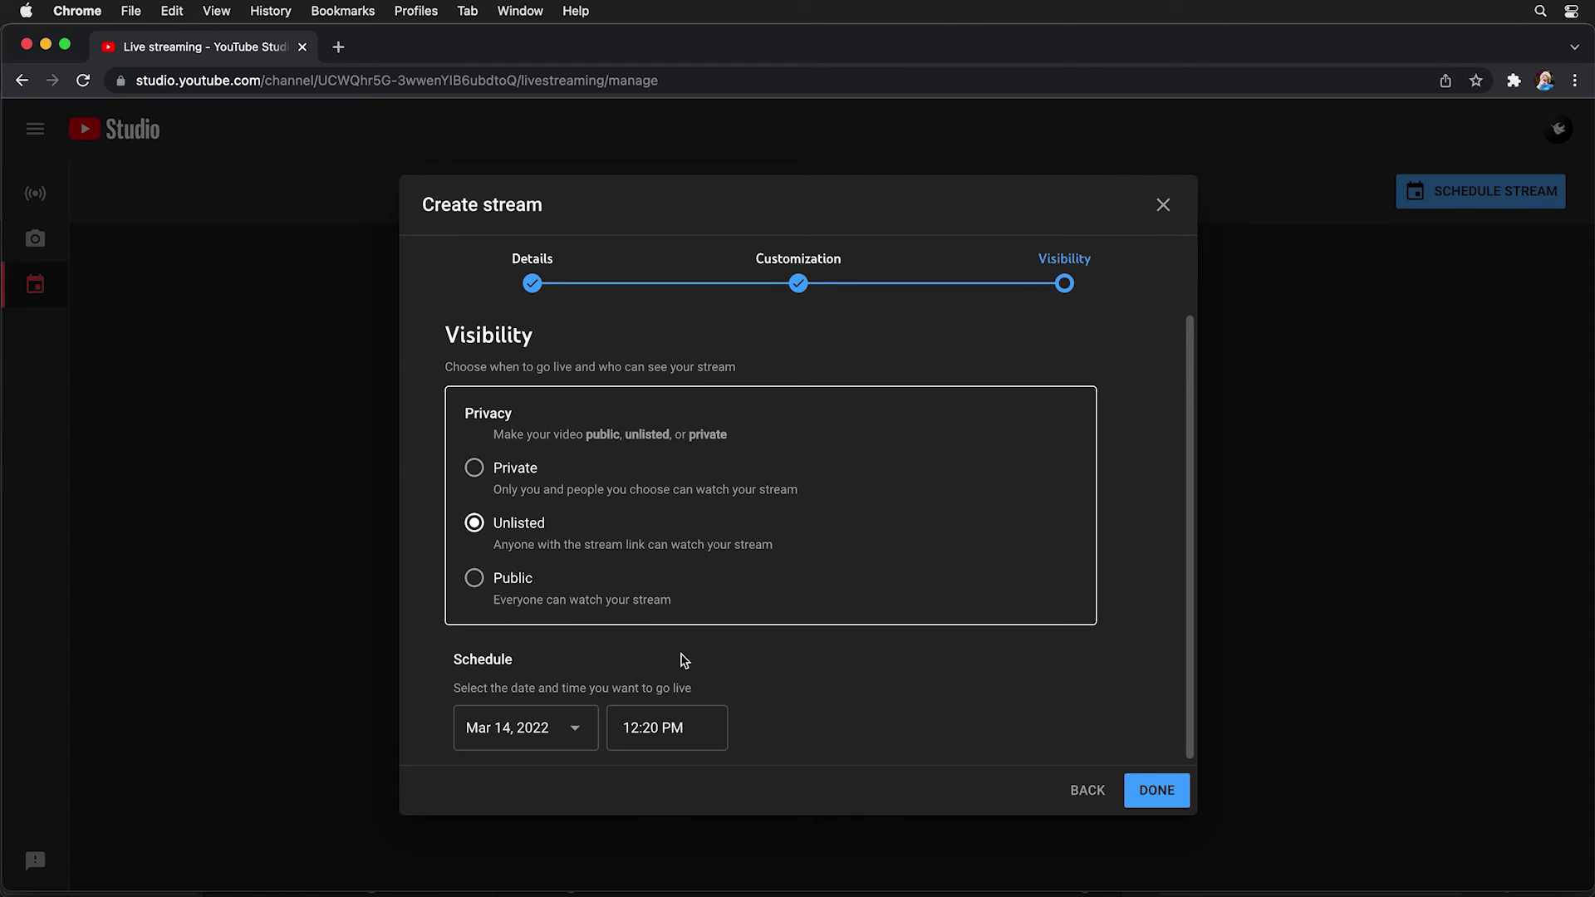
pyautogui.click(576, 730)
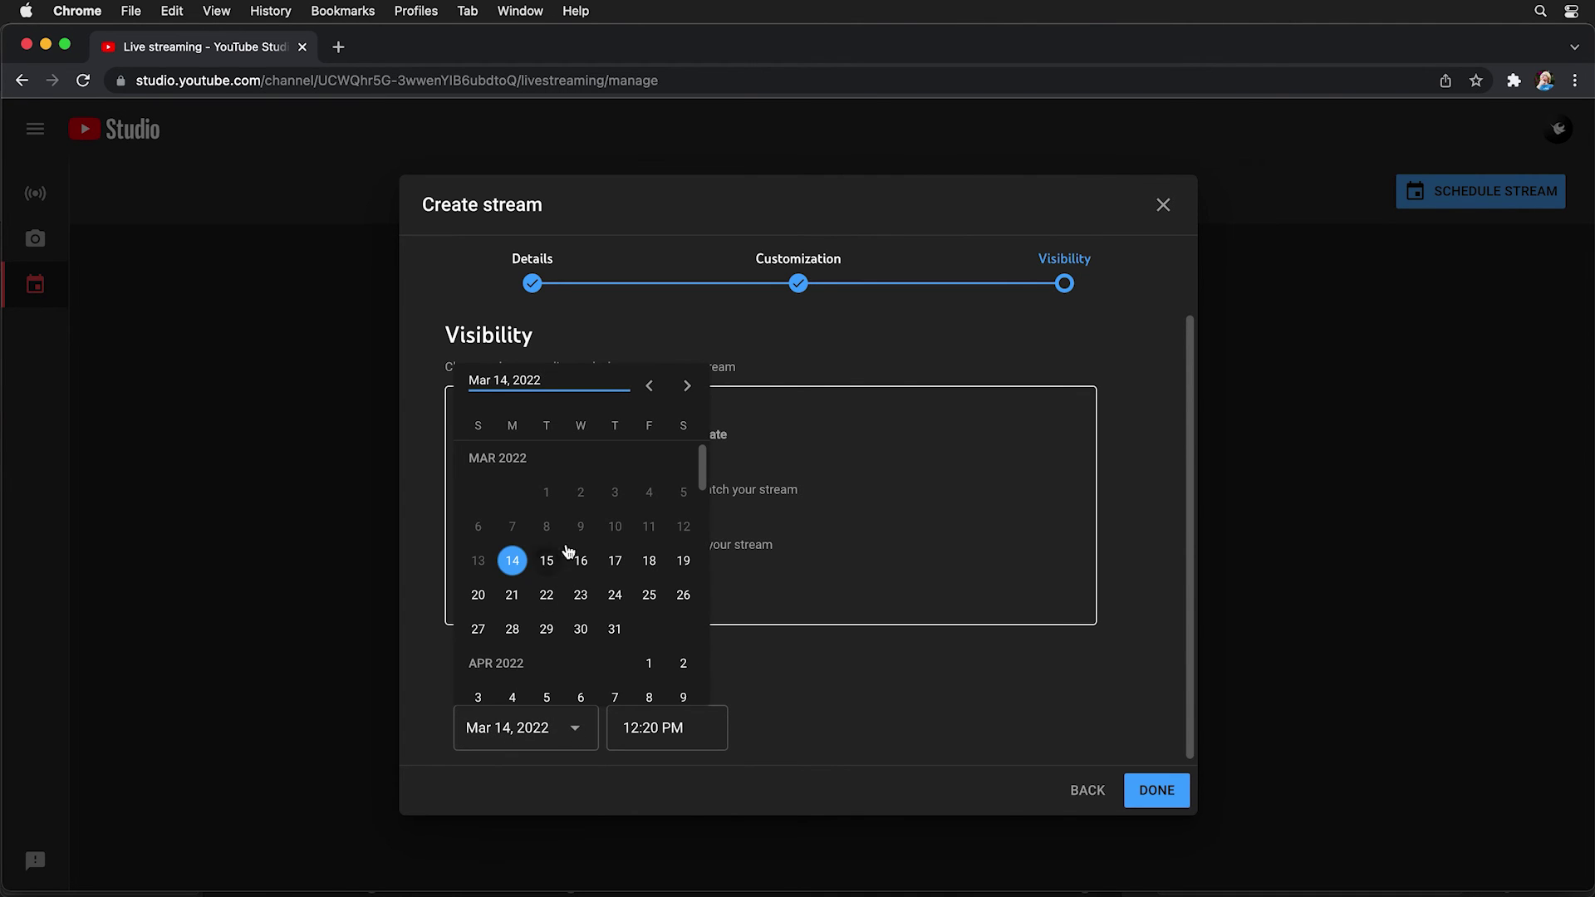
pyautogui.click(618, 568)
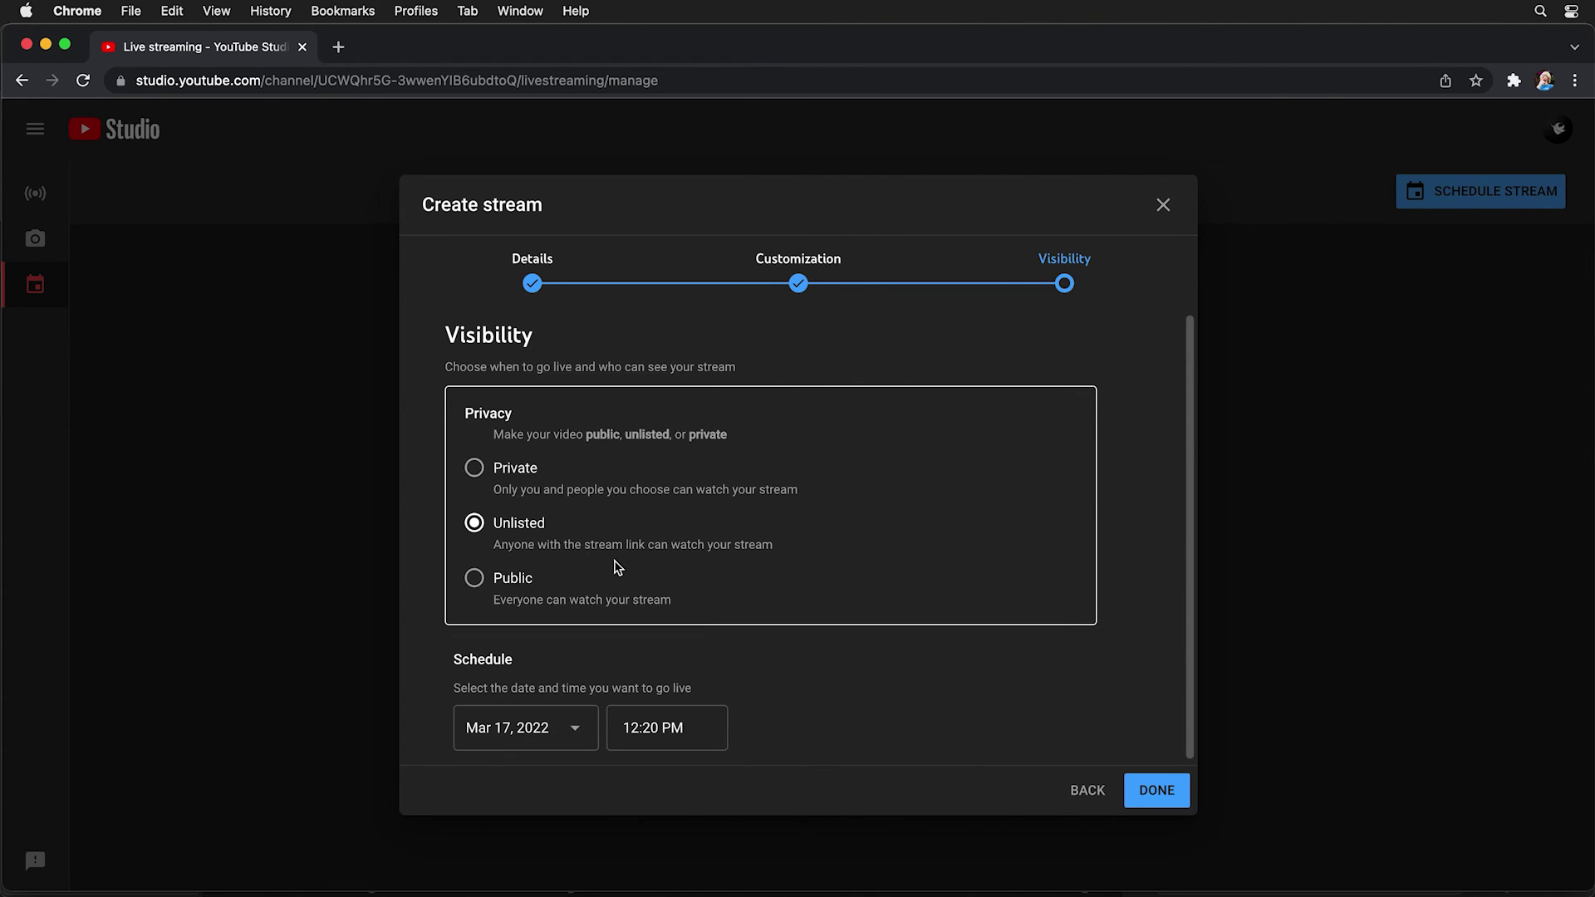
pyautogui.click(1162, 798)
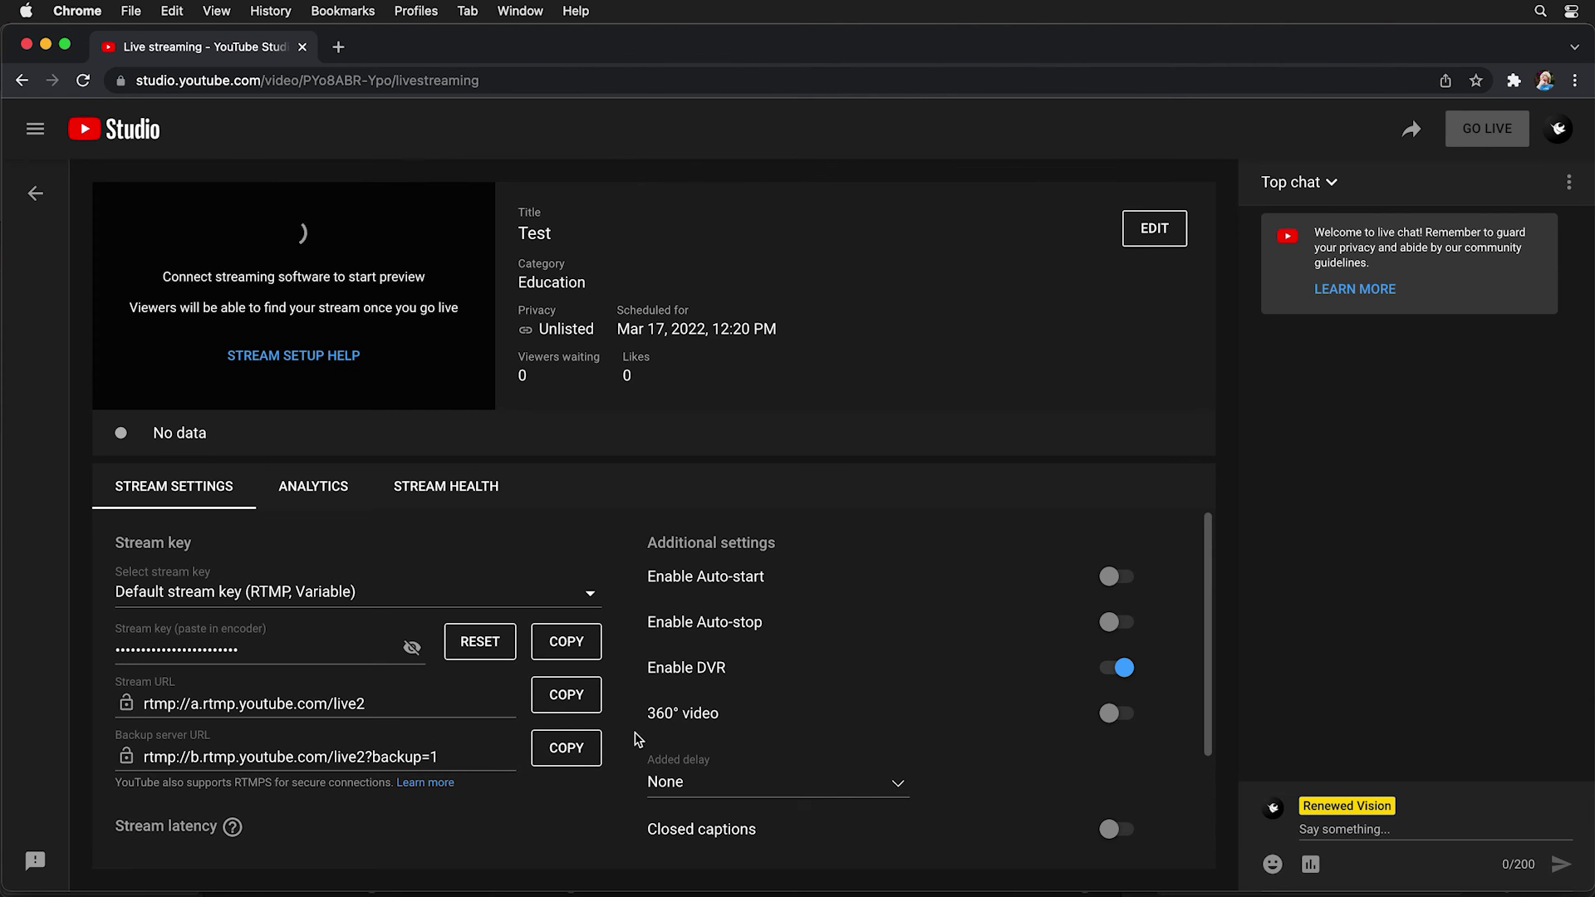